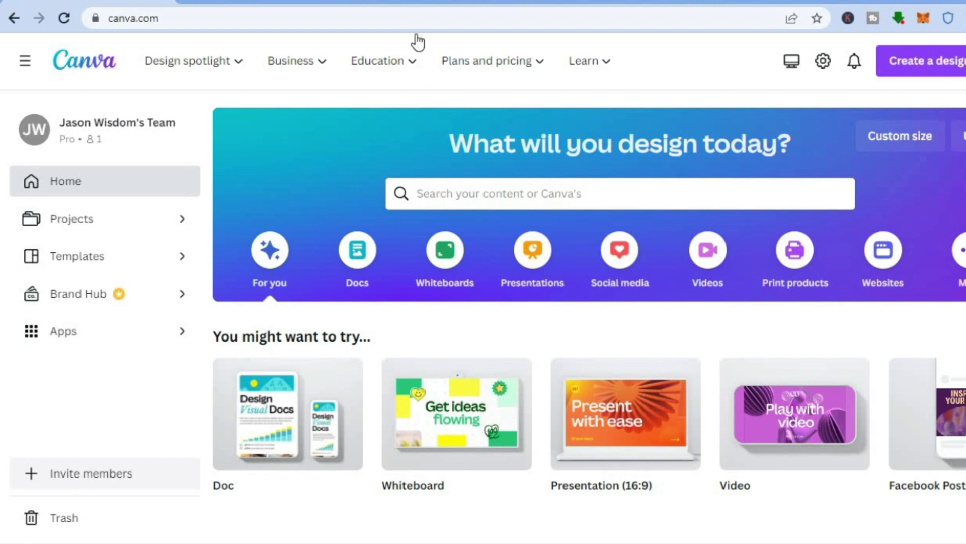
Switch from the Canva home page to the Amazon results for journals for travelers
{"action": "left_click", "coordinate": [416, 5]}
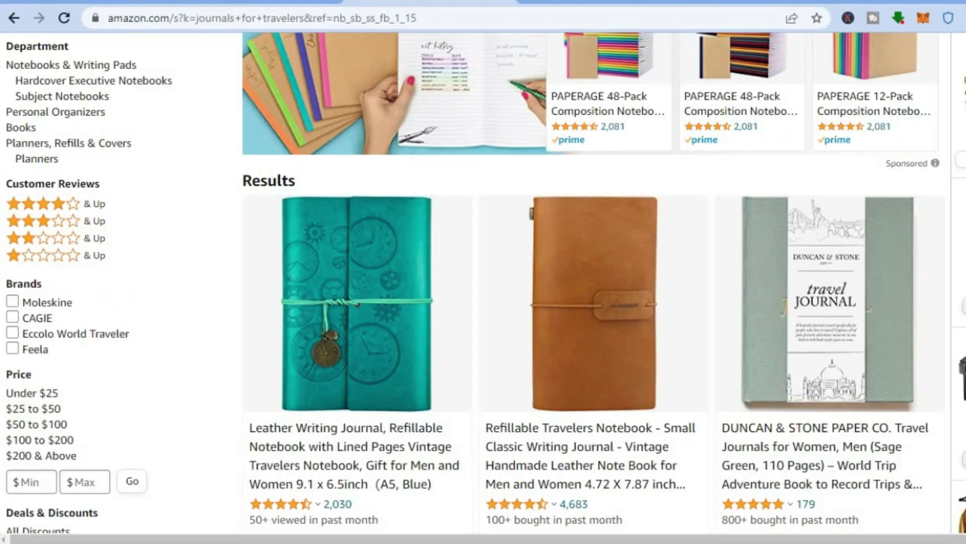
Browse the journals for travelers results and check the DUNCAN & STONE star rating
{"action": "scroll", "coordinate": [483, 282], "scroll_direction": "up", "scroll_amount": 5}
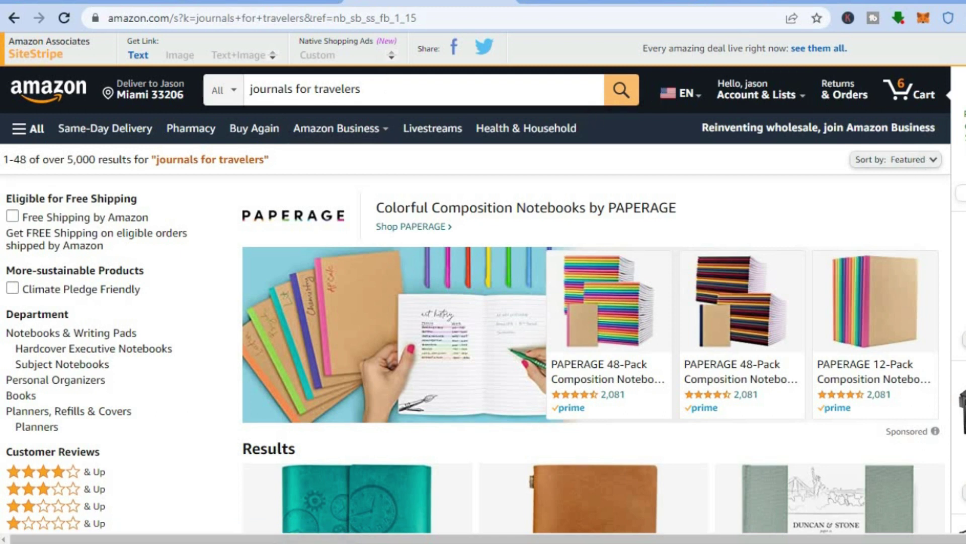
{"action": "scroll", "coordinate": [483, 282], "scroll_direction": "down", "scroll_amount": 4}
{"action": "scroll", "coordinate": [483, 282], "scroll_direction": "down", "scroll_amount": 2}
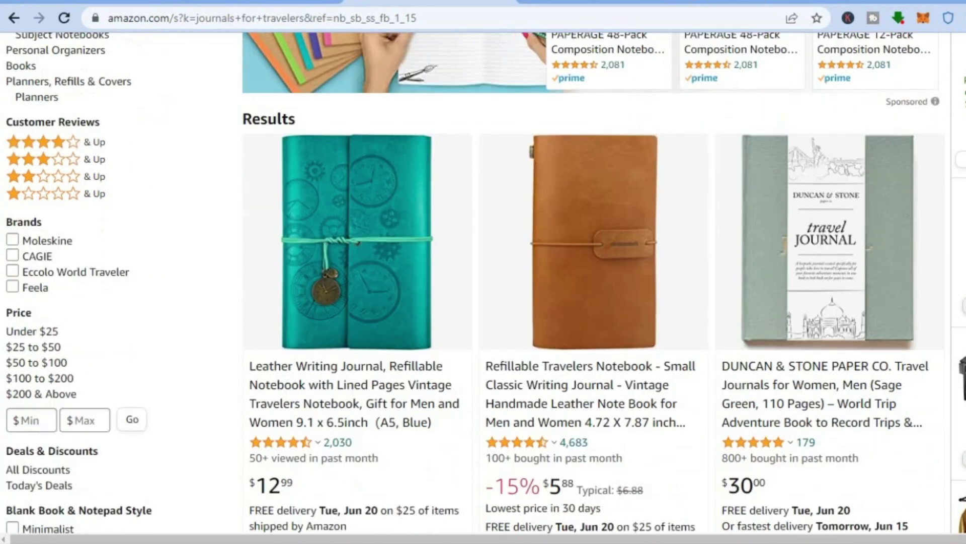
{"action": "scroll", "coordinate": [483, 282], "scroll_direction": "down", "scroll_amount": 2}
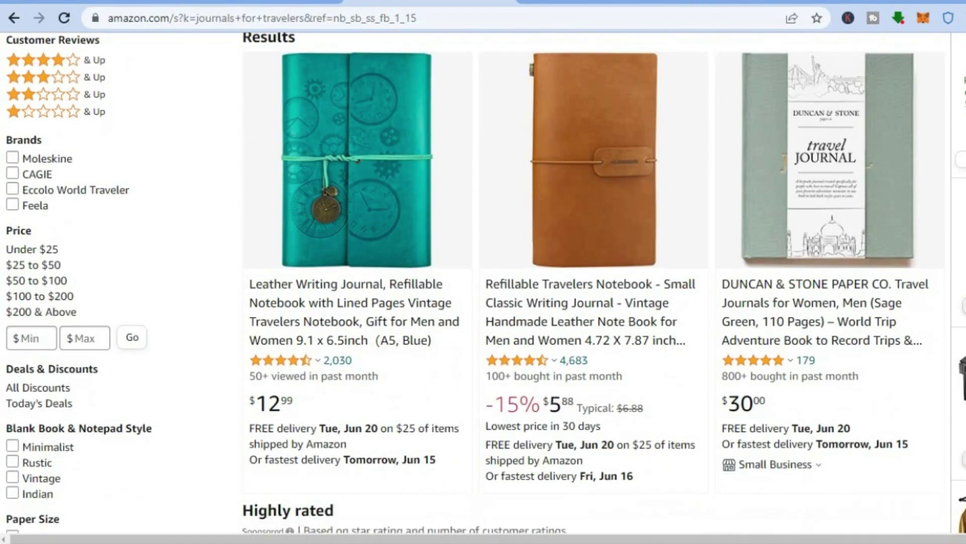
{"action": "scroll", "coordinate": [483, 282], "scroll_direction": "down", "scroll_amount": 2}
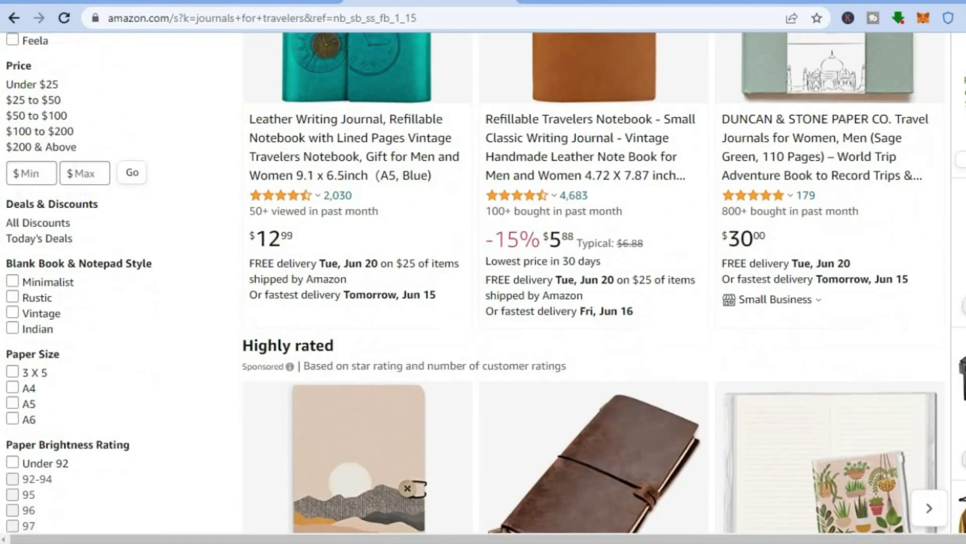
{"action": "scroll", "coordinate": [781, 216], "scroll_direction": "up", "scroll_amount": 1}
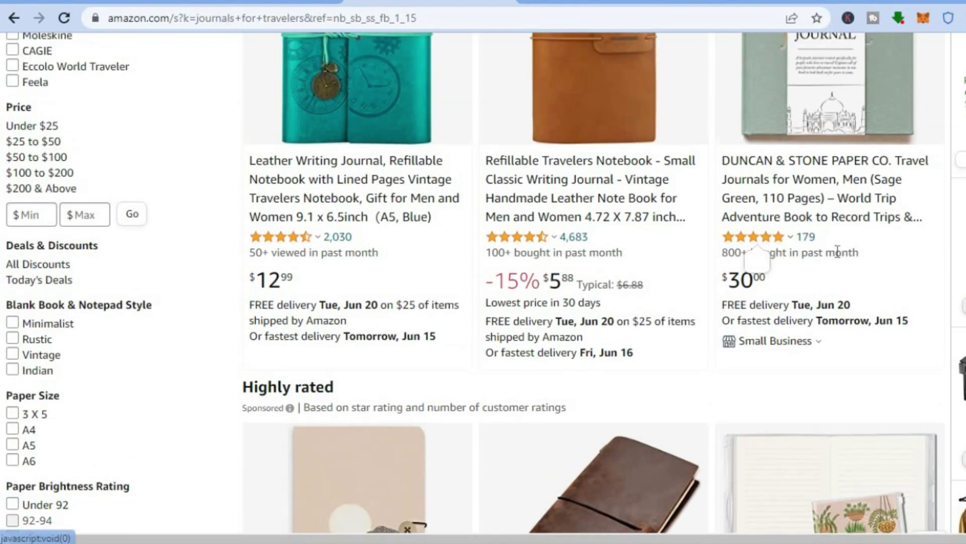
{"action": "mouse_move", "coordinate": [758, 236]}
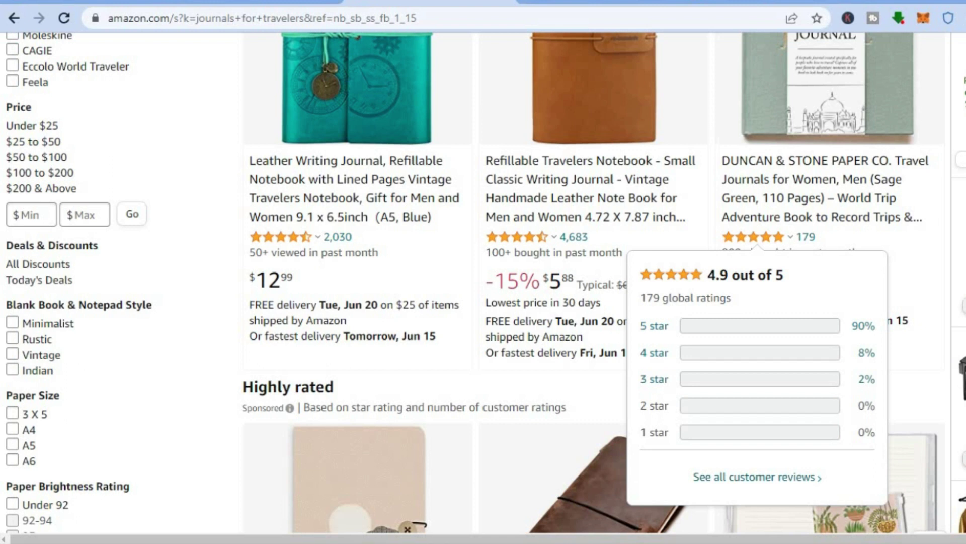
Look through more listings, then open the Studio Oh! Travel Journal Trio product page
{"action": "scroll", "coordinate": [757, 237], "scroll_direction": "up", "scroll_amount": 2}
{"action": "scroll", "coordinate": [758, 237], "scroll_direction": "up", "scroll_amount": 4}
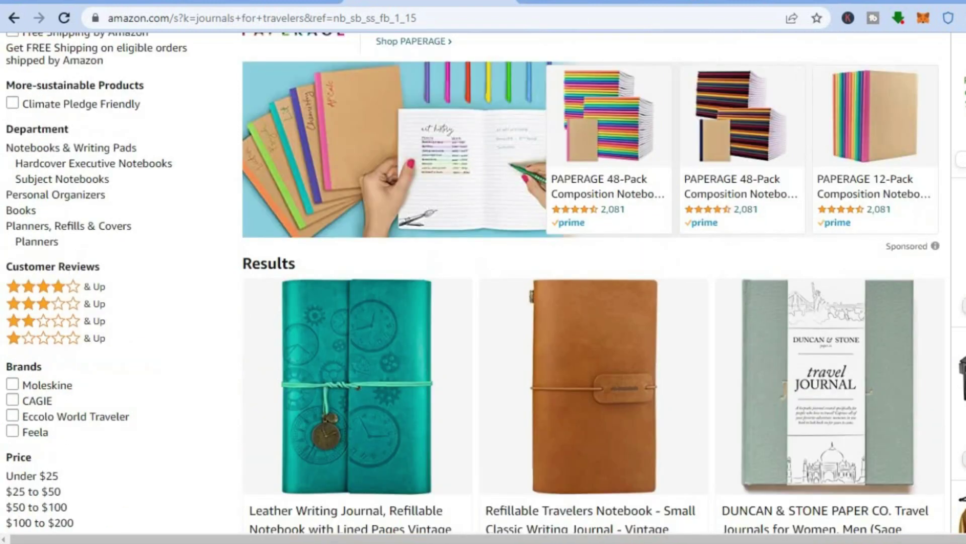
{"action": "scroll", "coordinate": [850, 146], "scroll_direction": "down", "scroll_amount": 5}
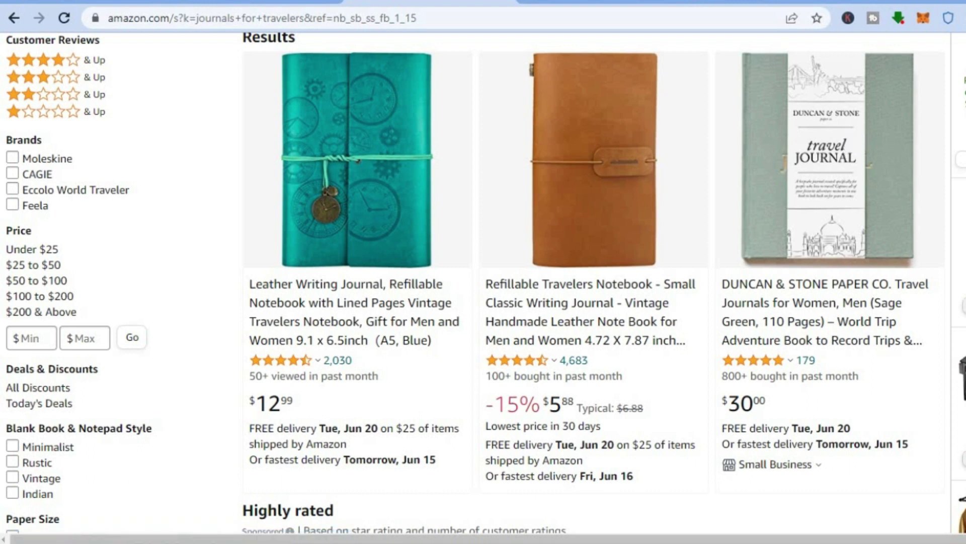
{"action": "scroll", "coordinate": [484, 312], "scroll_direction": "down", "scroll_amount": 1}
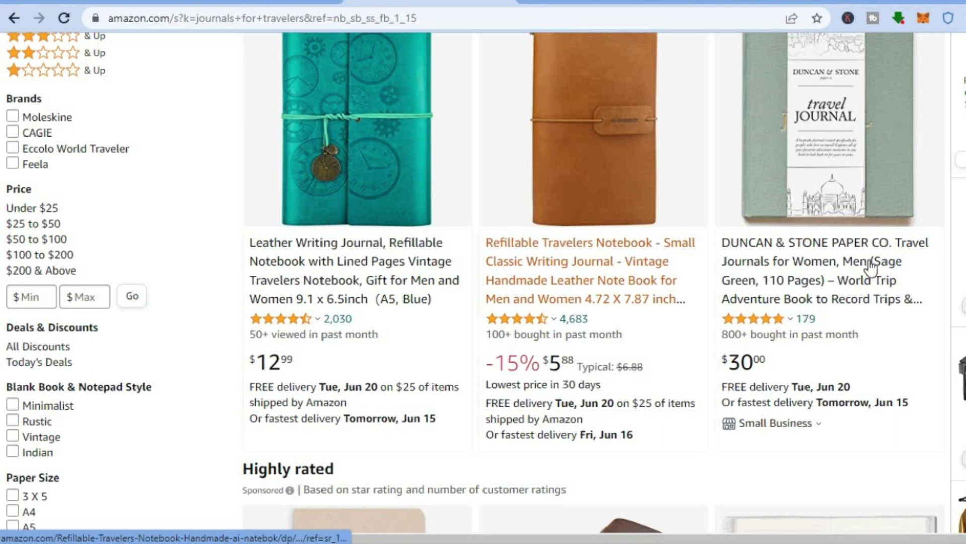
{"action": "scroll", "coordinate": [483, 282], "scroll_direction": "down", "scroll_amount": 4}
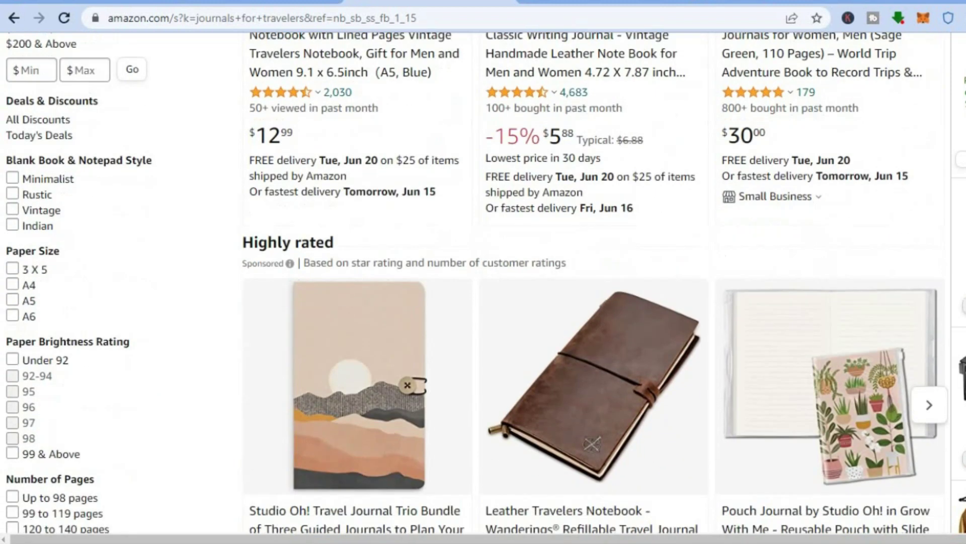
{"action": "scroll", "coordinate": [483, 282], "scroll_direction": "down", "scroll_amount": 4}
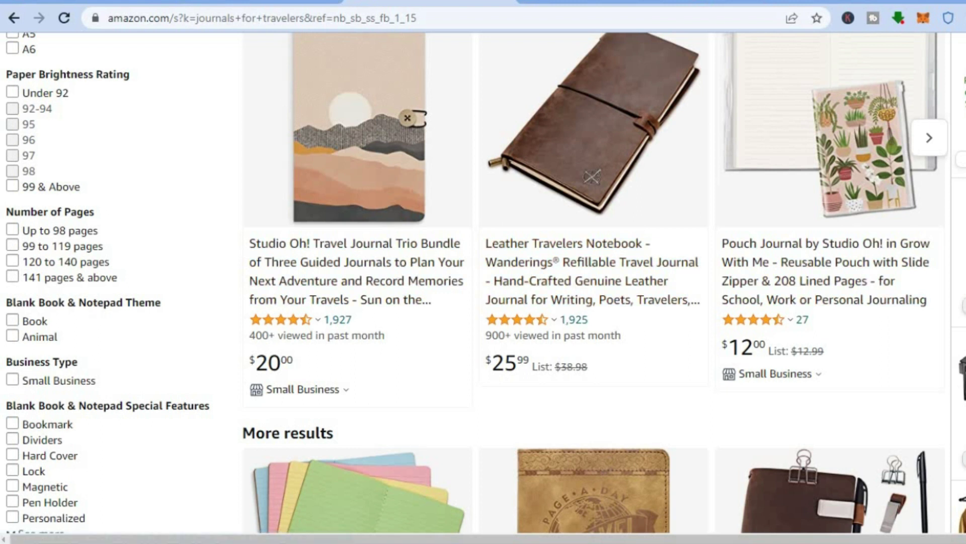
{"action": "scroll", "coordinate": [594, 282], "scroll_direction": "down", "scroll_amount": 5}
{"action": "scroll", "coordinate": [594, 282], "scroll_direction": "up", "scroll_amount": 10}
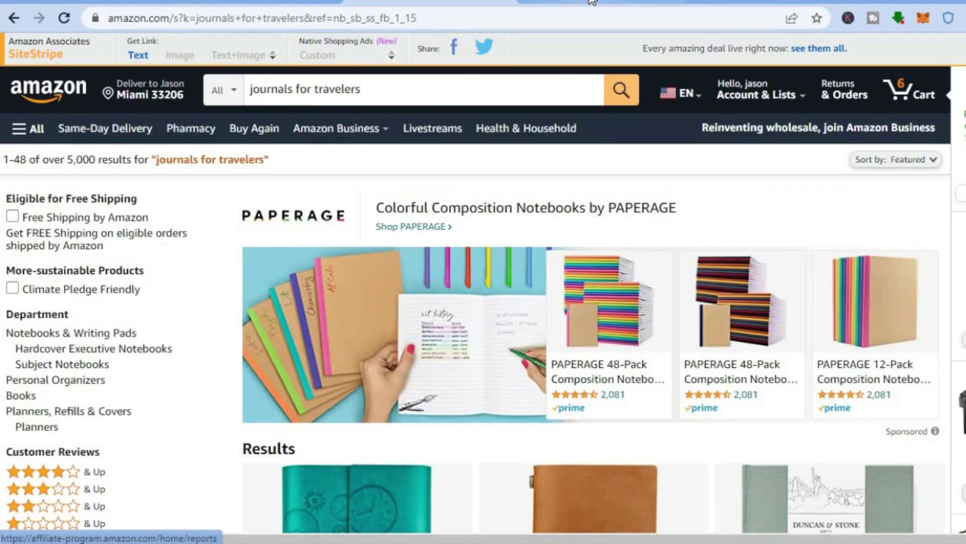
{"action": "left_click", "coordinate": [593, 3]}
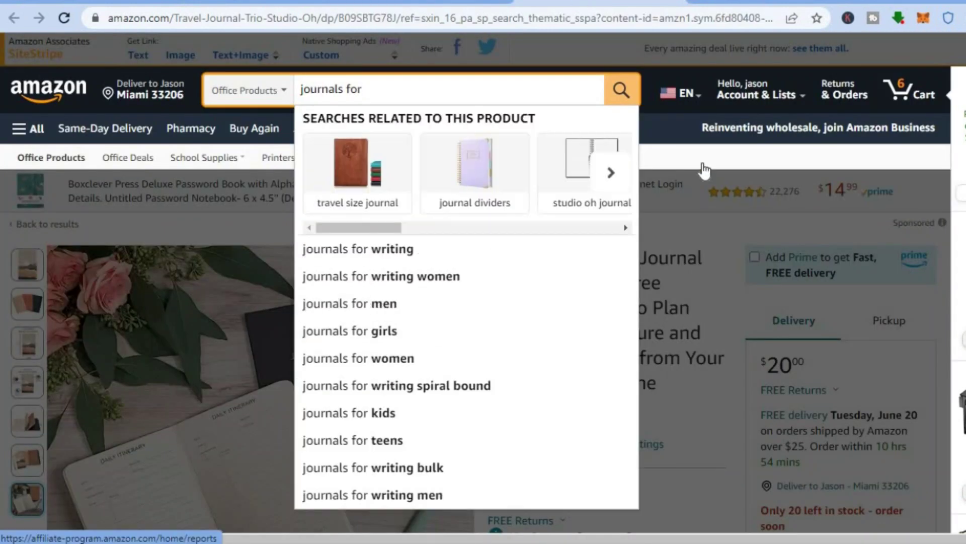
{"action": "left_click", "coordinate": [698, 225]}
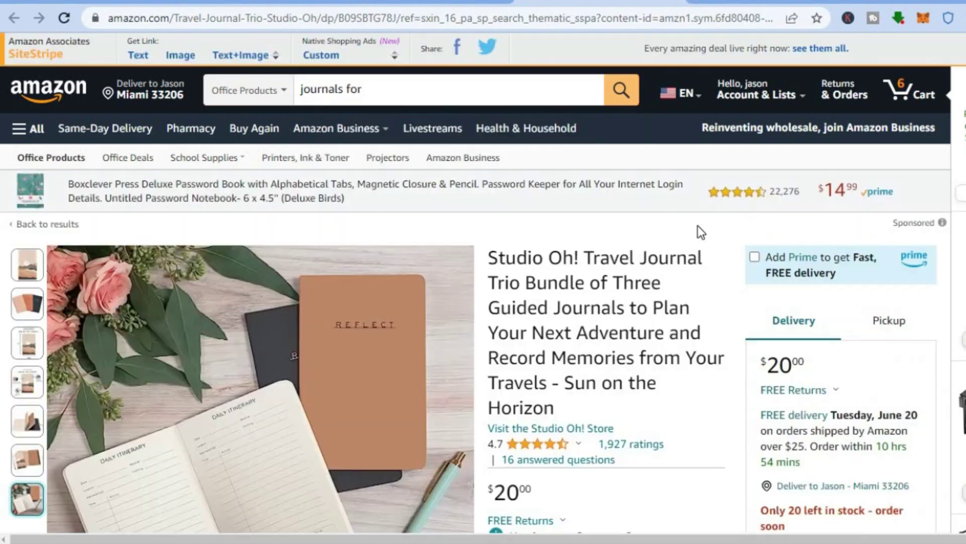
{"action": "scroll", "coordinate": [698, 226], "scroll_direction": "down", "scroll_amount": 5}
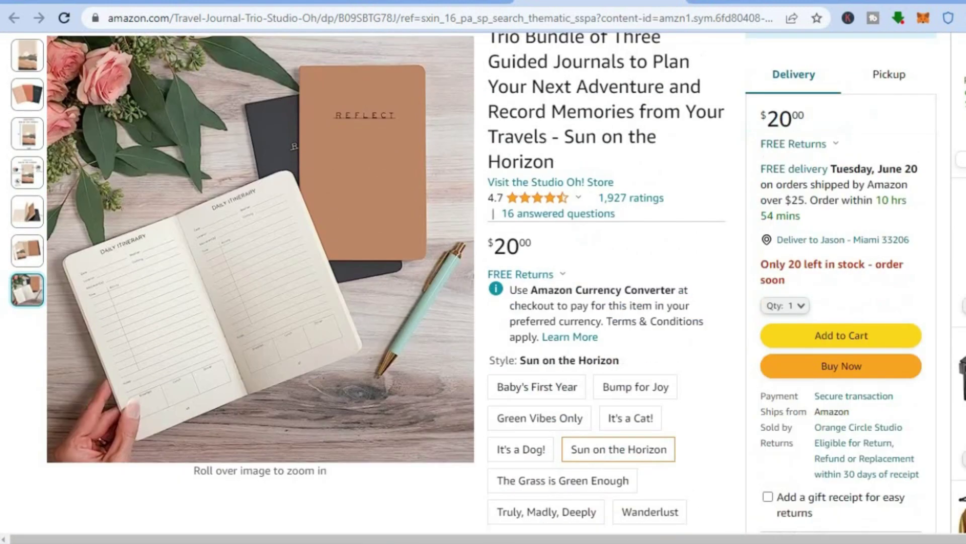
{"action": "mouse_move", "coordinate": [233, 252]}
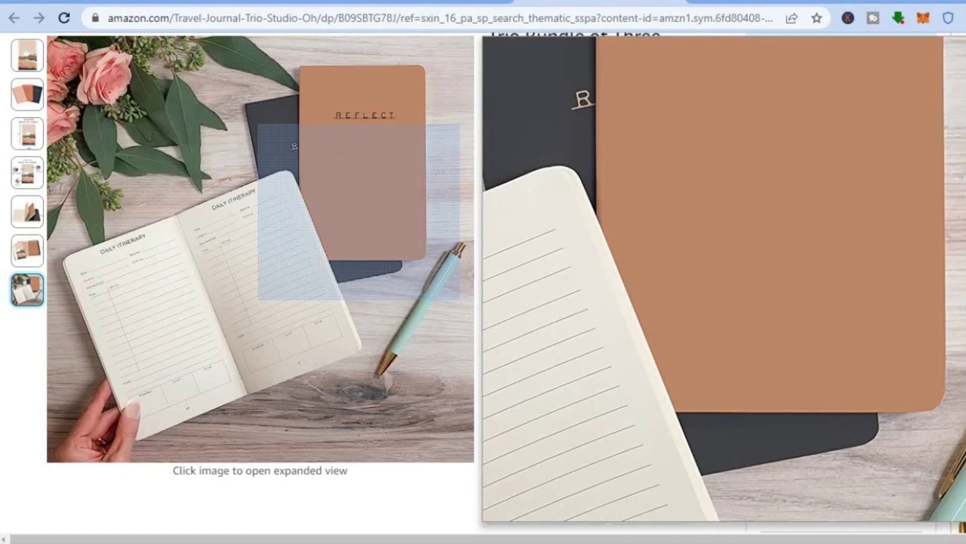
{"action": "scroll", "coordinate": [428, 100], "scroll_direction": "up", "scroll_amount": 4}
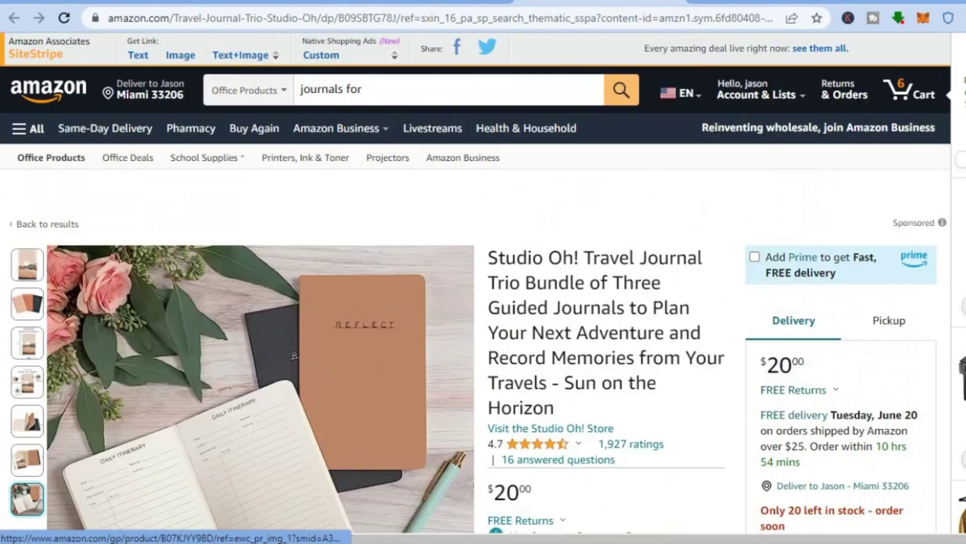
{"action": "left_click", "coordinate": [399, 93]}
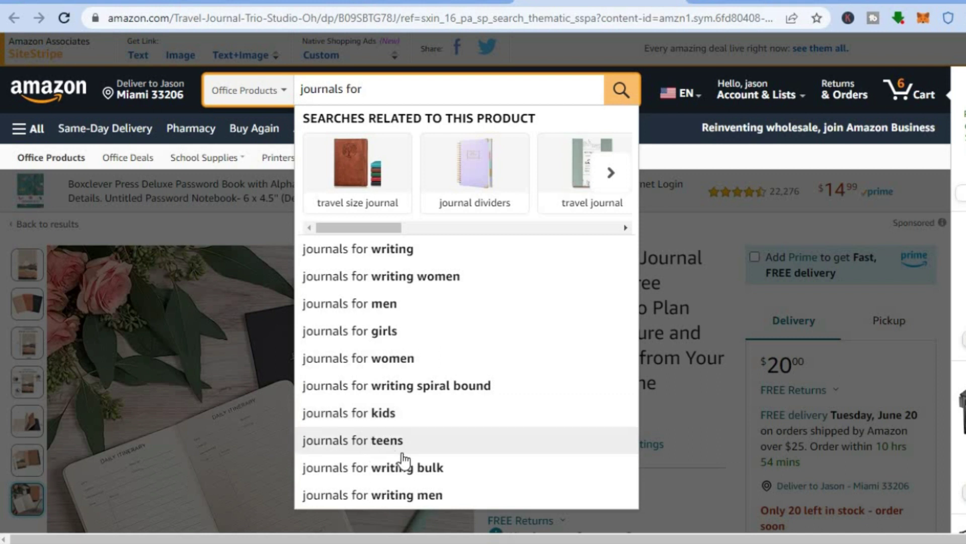
Extend the Amazon search to 'journals for de' to get the 'journals for decorating' suggestion
{"action": "type", "text": "de"}
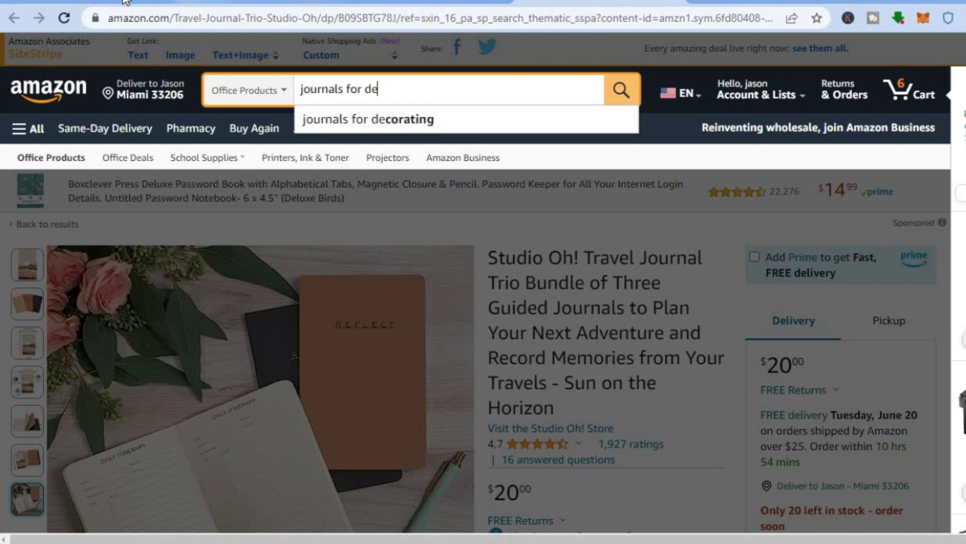
Pass through the Canva home page and bring up the bookow.com formatting site
{"action": "left_click", "coordinate": [74, 1]}
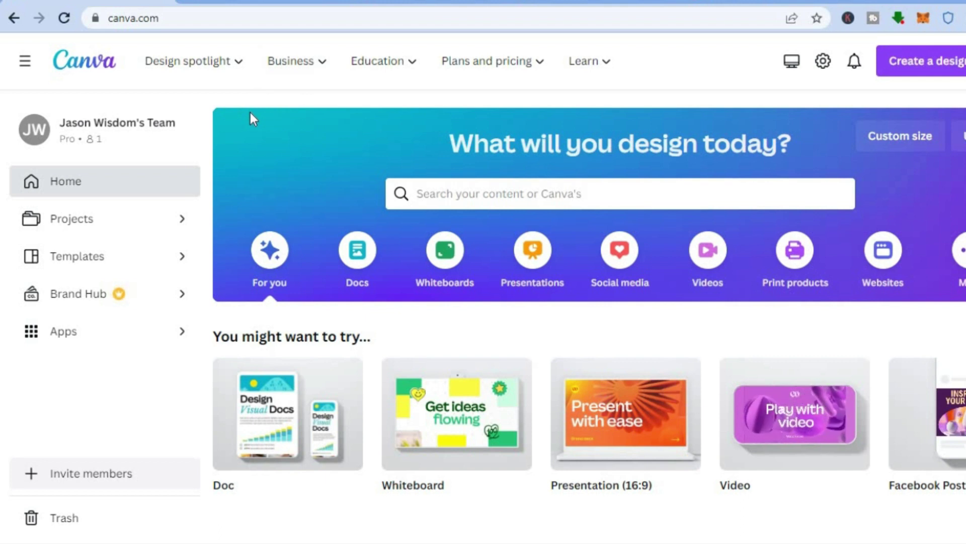
{"action": "left_click", "coordinate": [249, 1]}
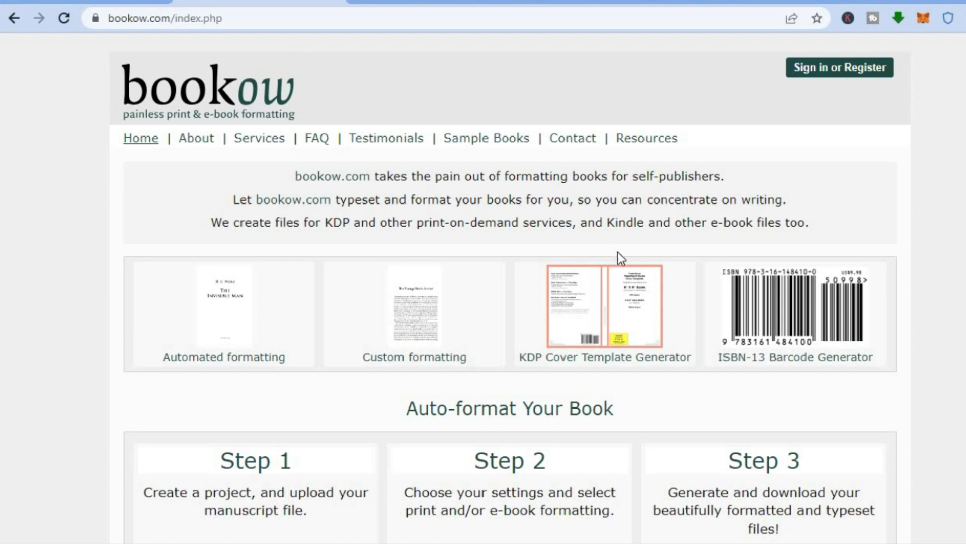
Review the size and page-count fields of bookow's KDP Cover Template Generator, then return to Amazon
{"action": "left_click", "coordinate": [607, 318]}
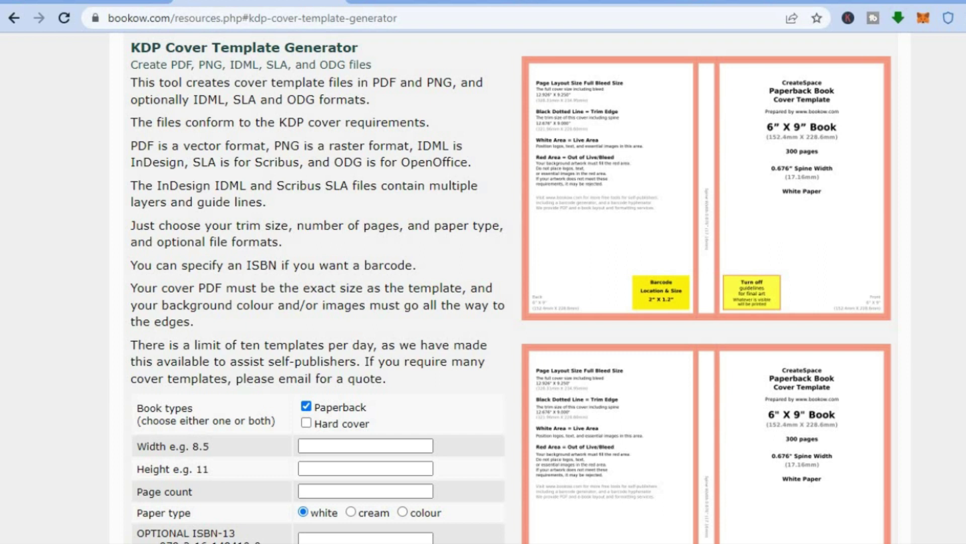
{"action": "scroll", "coordinate": [511, 288], "scroll_direction": "down", "scroll_amount": 2}
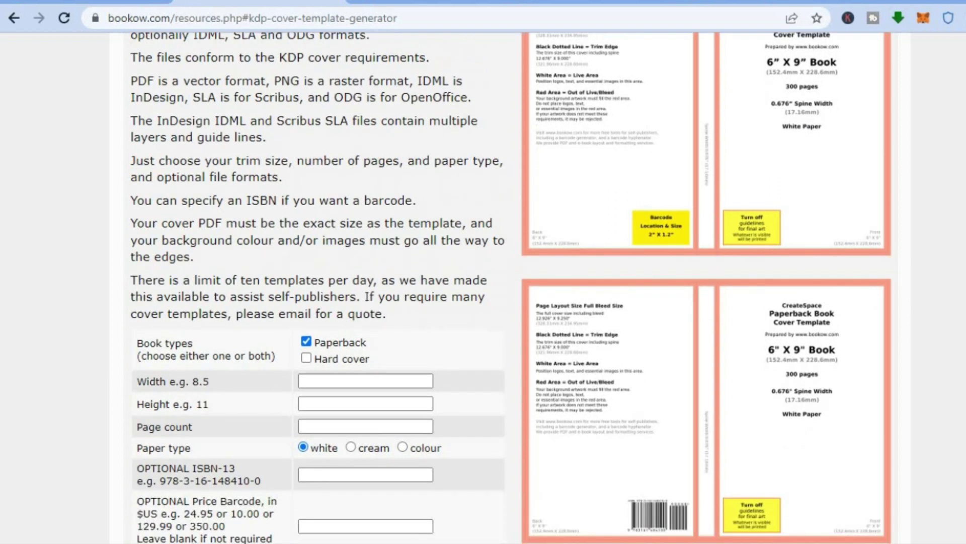
{"action": "left_click", "coordinate": [599, 4]}
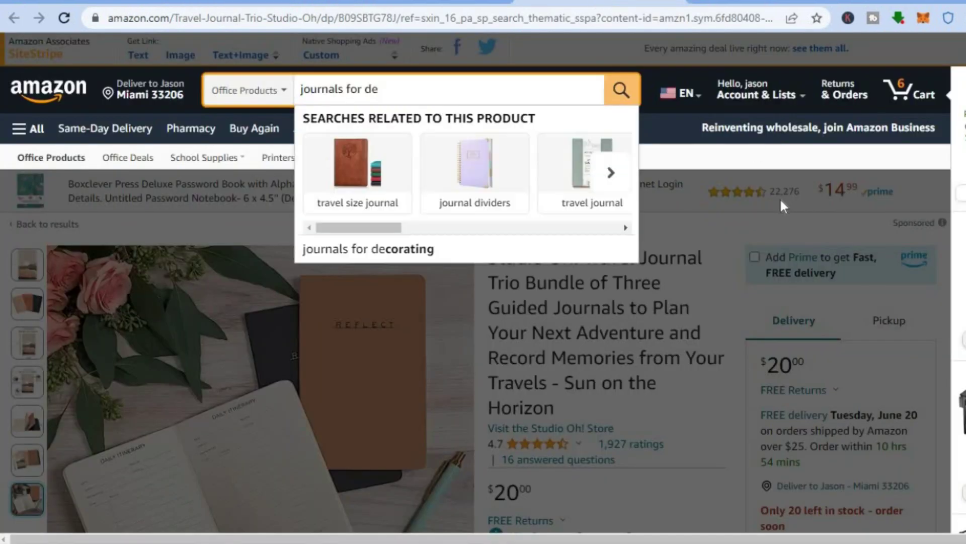
Read the Travel Journal Trio details and related journals, then go back to bookow's generator
{"action": "left_click", "coordinate": [697, 210]}
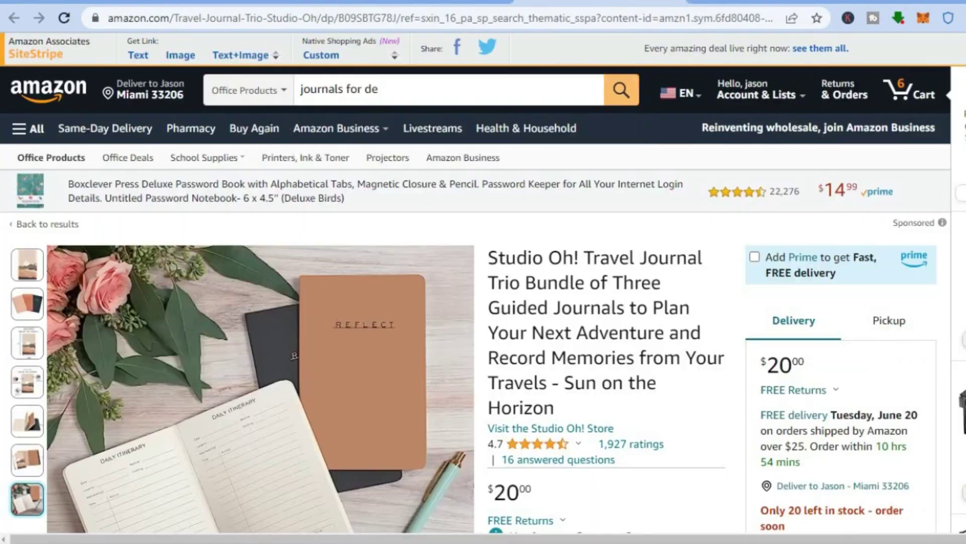
{"action": "scroll", "coordinate": [483, 281], "scroll_direction": "down", "scroll_amount": 10}
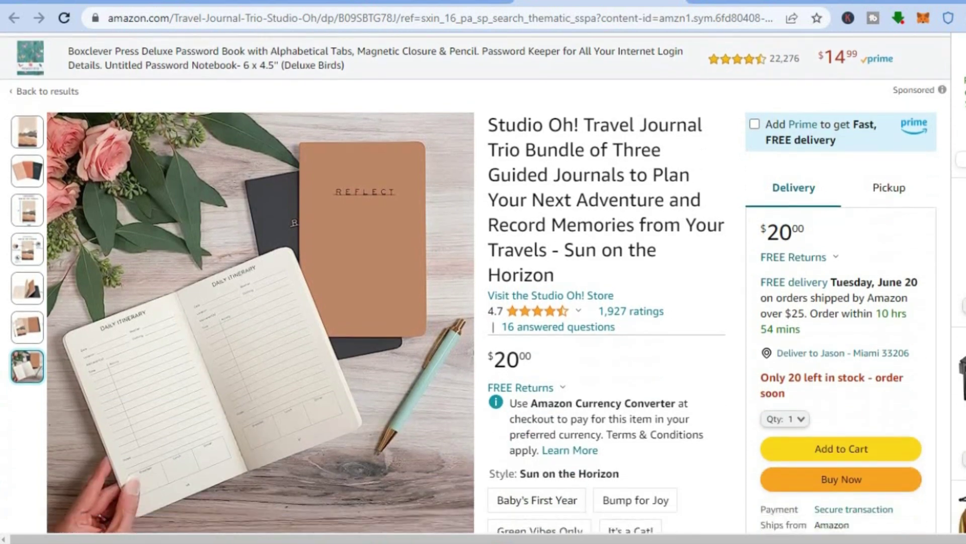
{"action": "scroll", "coordinate": [705, 282], "scroll_direction": "down", "scroll_amount": 9}
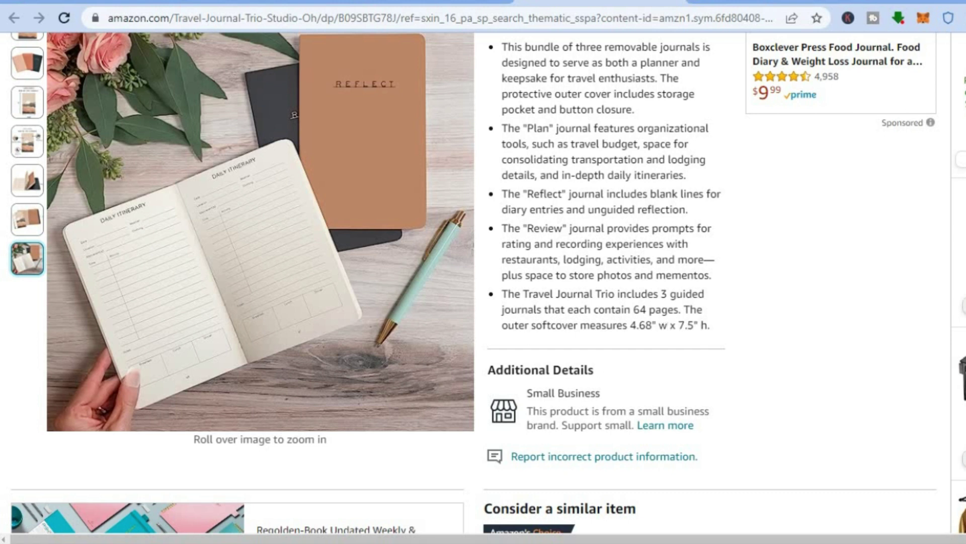
{"action": "scroll", "coordinate": [699, 325], "scroll_direction": "down", "scroll_amount": 2}
{"action": "scroll", "coordinate": [483, 277], "scroll_direction": "down", "scroll_amount": 5}
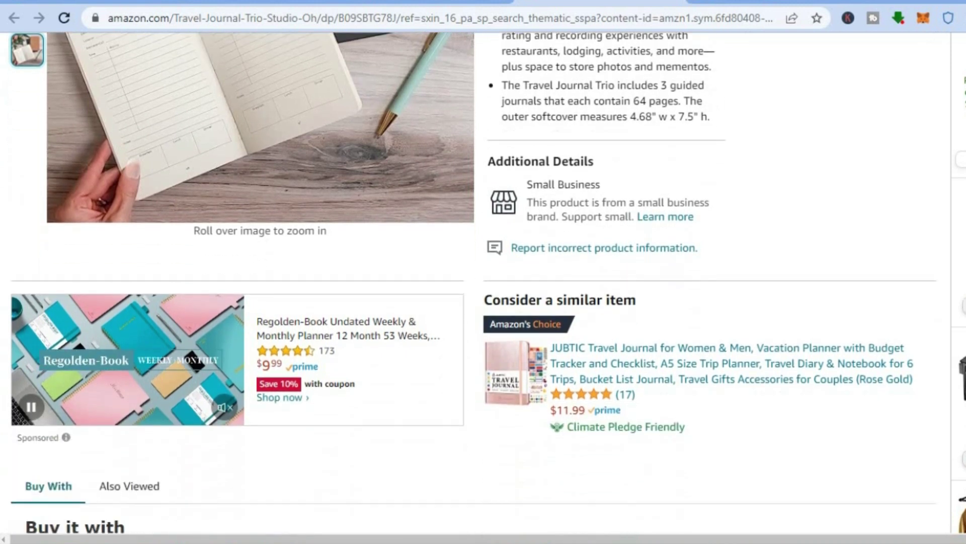
{"action": "scroll", "coordinate": [483, 277], "scroll_direction": "down", "scroll_amount": 6}
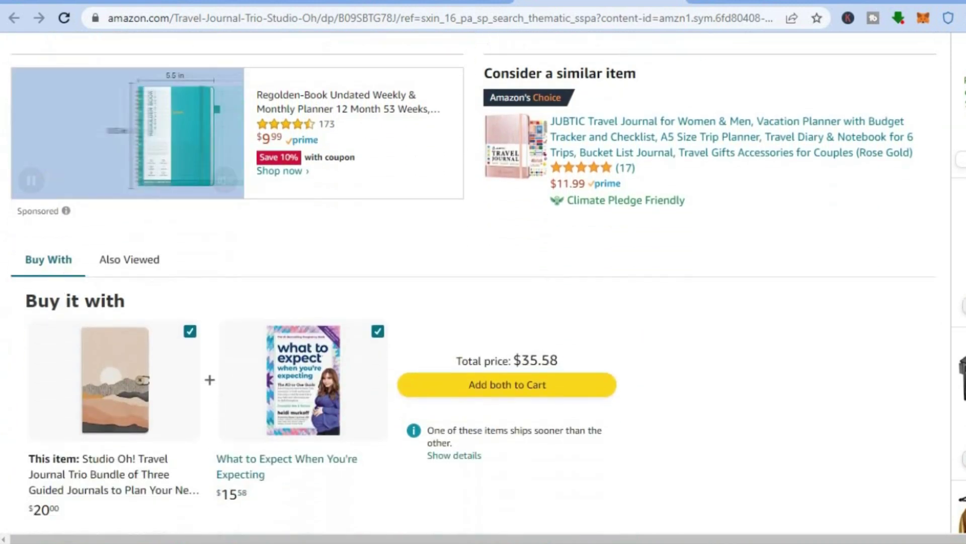
{"action": "scroll", "coordinate": [483, 277], "scroll_direction": "down", "scroll_amount": 1}
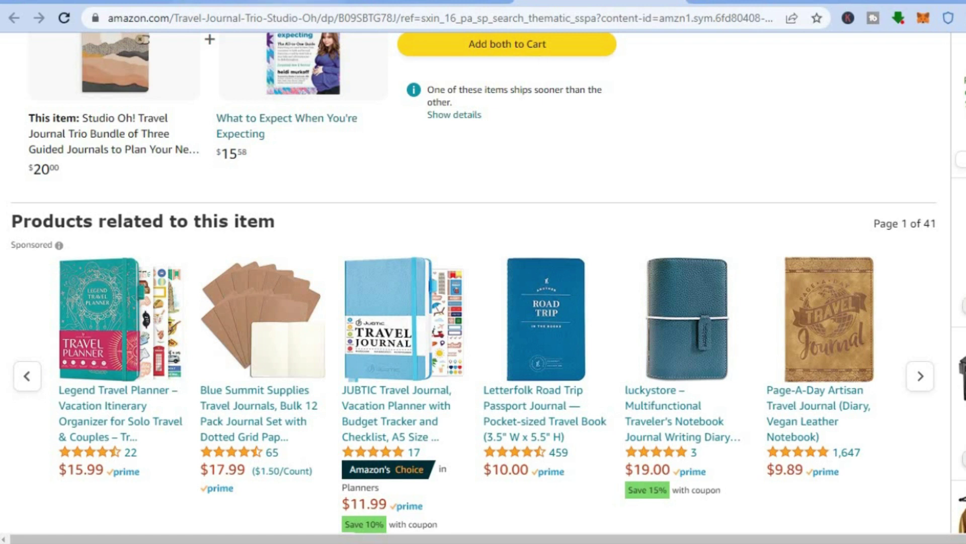
{"action": "left_click", "coordinate": [292, 2]}
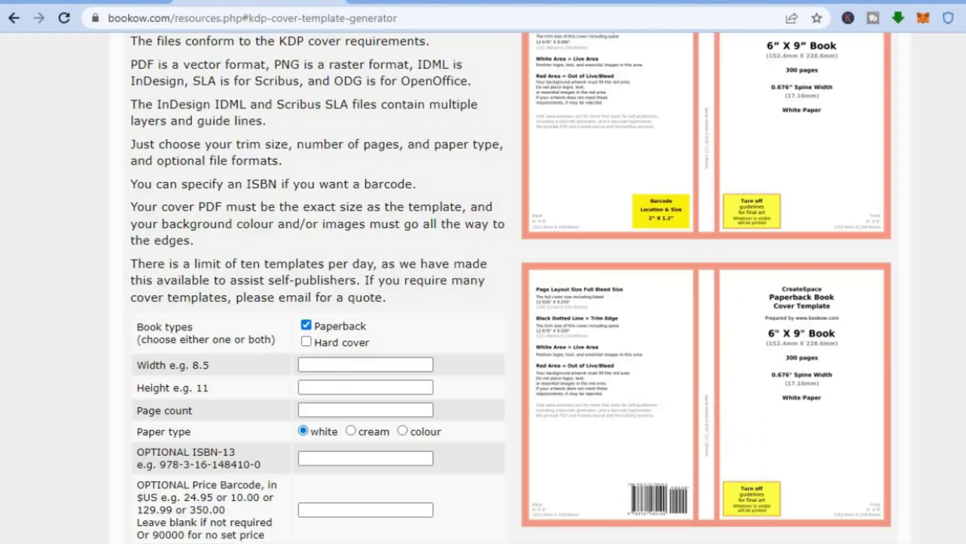
Enter width 6, height 9 and page count 30 in bookow's paperback cover template form
{"action": "left_click", "coordinate": [356, 368]}
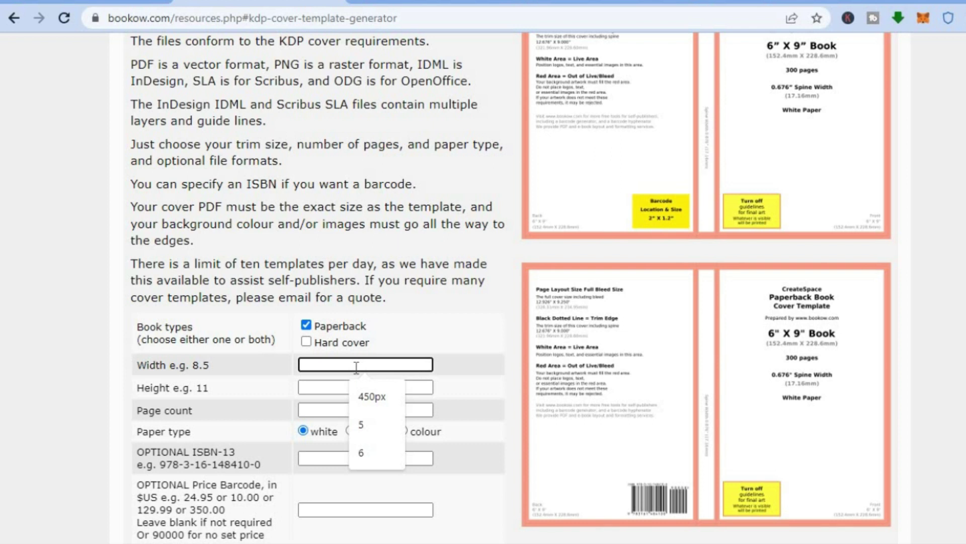
{"action": "left_click", "coordinate": [371, 453]}
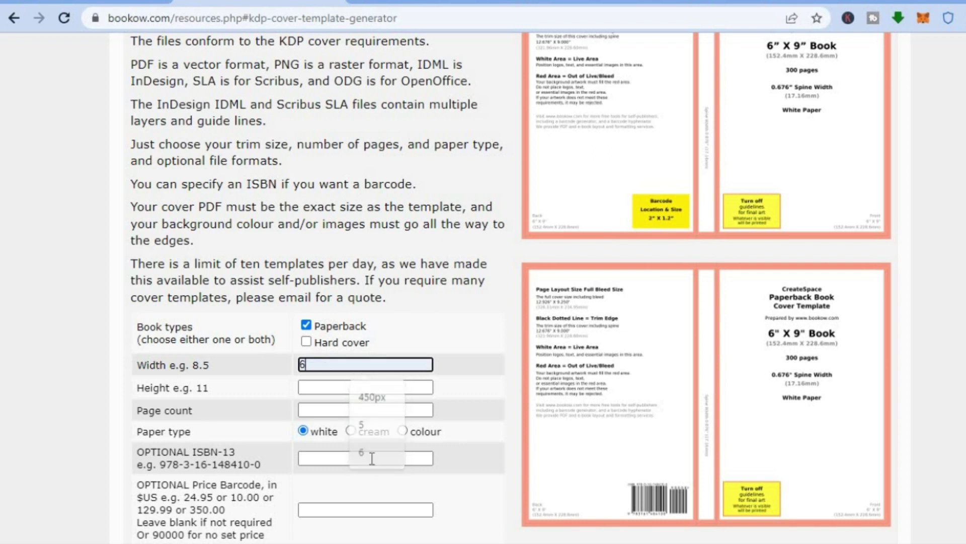
{"action": "left_click", "coordinate": [319, 387]}
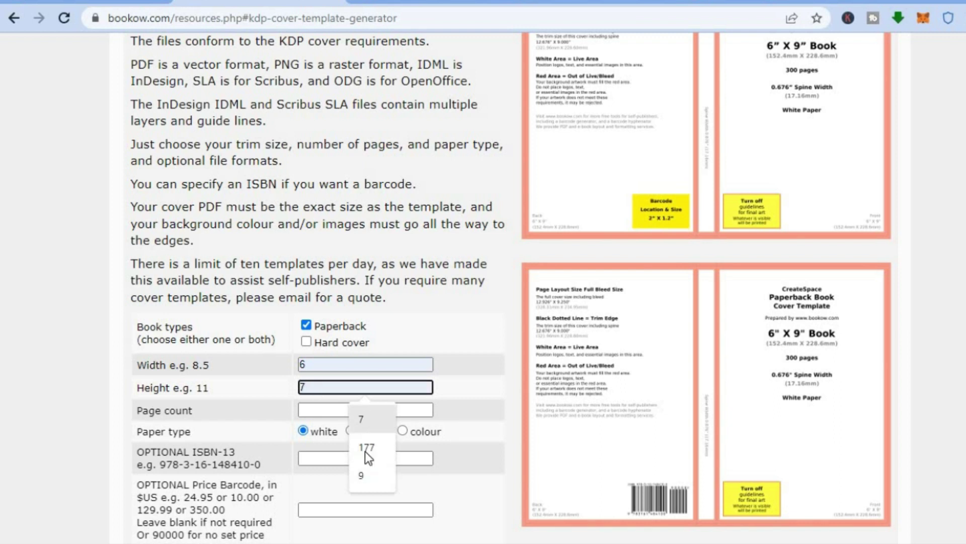
{"action": "left_click", "coordinate": [368, 481]}
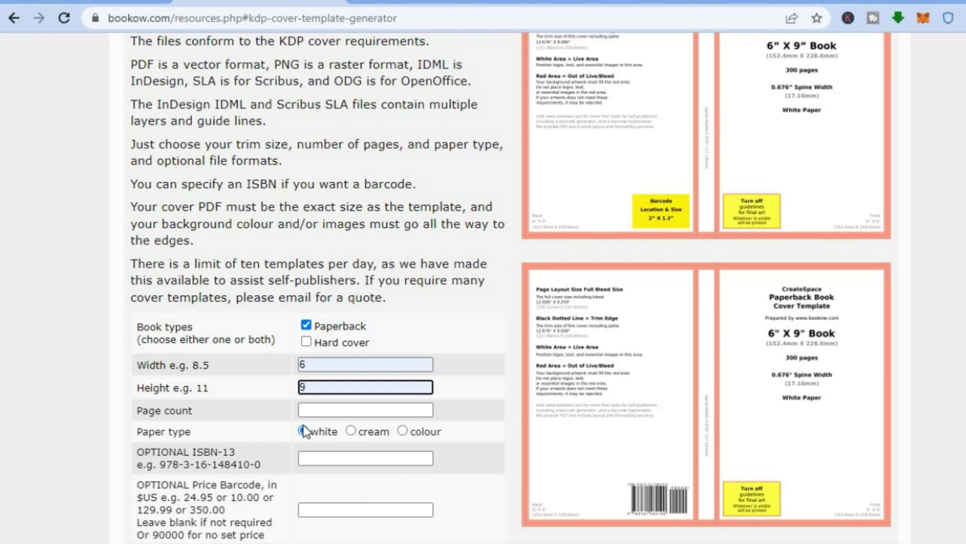
{"action": "left_click", "coordinate": [317, 410]}
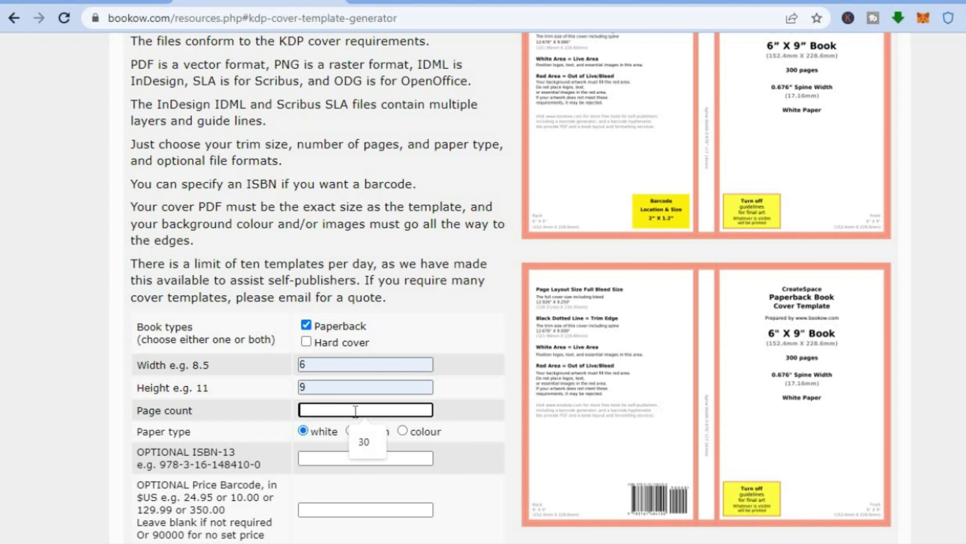
{"action": "left_click", "coordinate": [358, 435]}
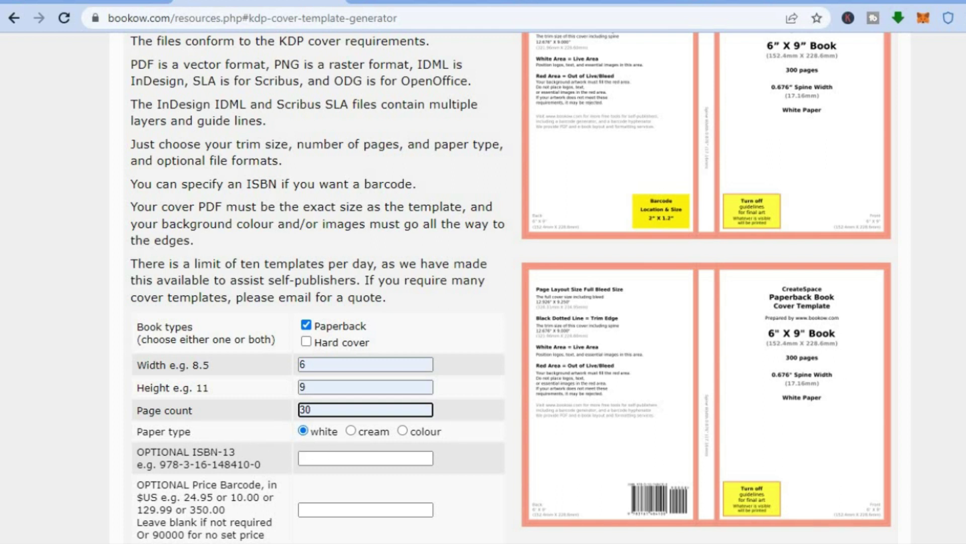
{"action": "scroll", "coordinate": [864, 362], "scroll_direction": "down", "scroll_amount": 3}
{"action": "scroll", "coordinate": [704, 302], "scroll_direction": "down", "scroll_amount": 5}
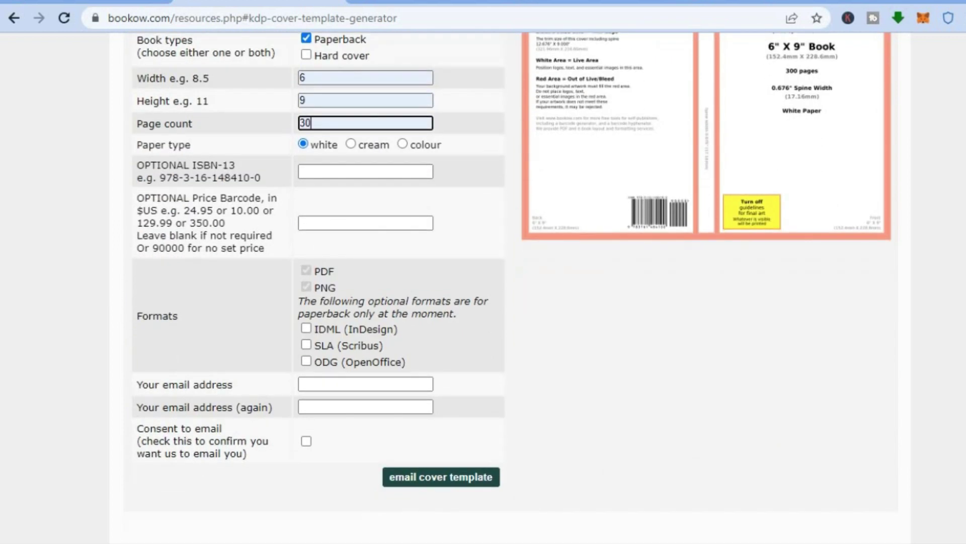
{"action": "scroll", "coordinate": [674, 295], "scroll_direction": "down", "scroll_amount": 1}
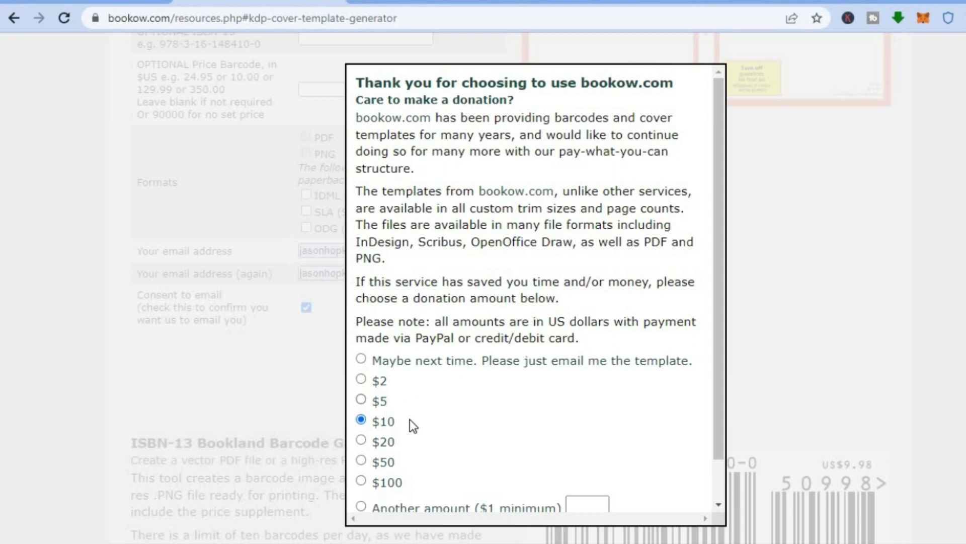
Choose 'Maybe next time' instead of a donation and continue to get the template emailed
{"action": "left_click", "coordinate": [361, 359]}
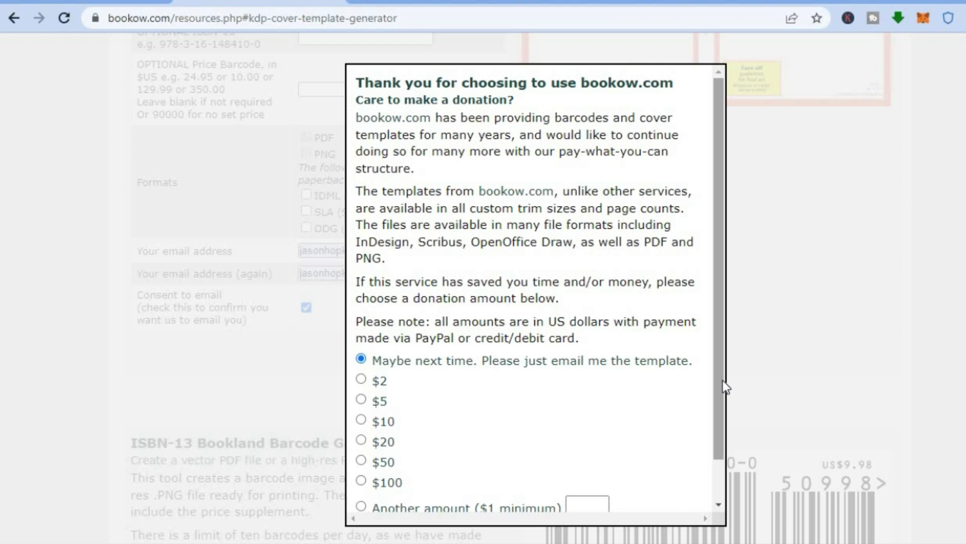
{"action": "scroll", "coordinate": [723, 380], "scroll_direction": "down", "scroll_amount": 1}
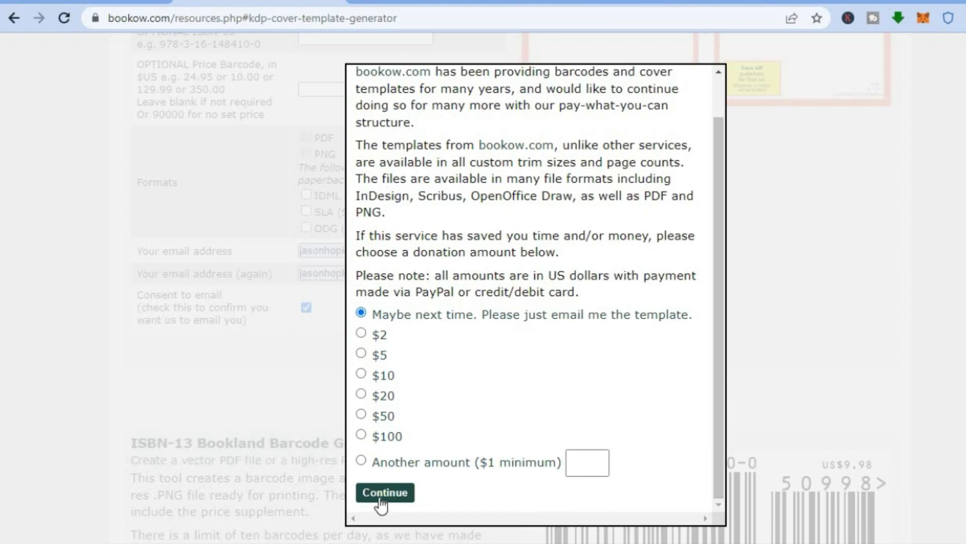
{"action": "left_click", "coordinate": [386, 493]}
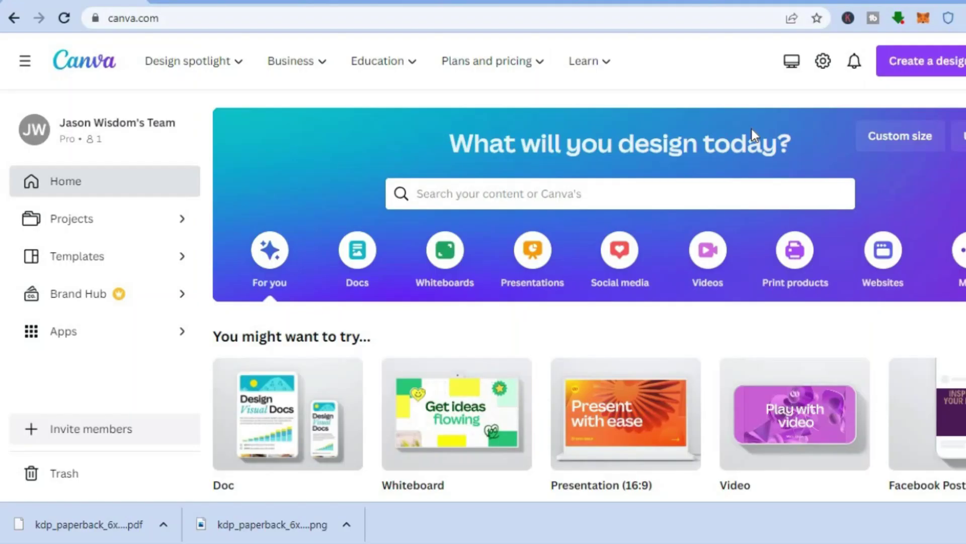
Create a new Canva design at the recent custom size of 312.87 × 234.95 mm
{"action": "left_click", "coordinate": [874, 146]}
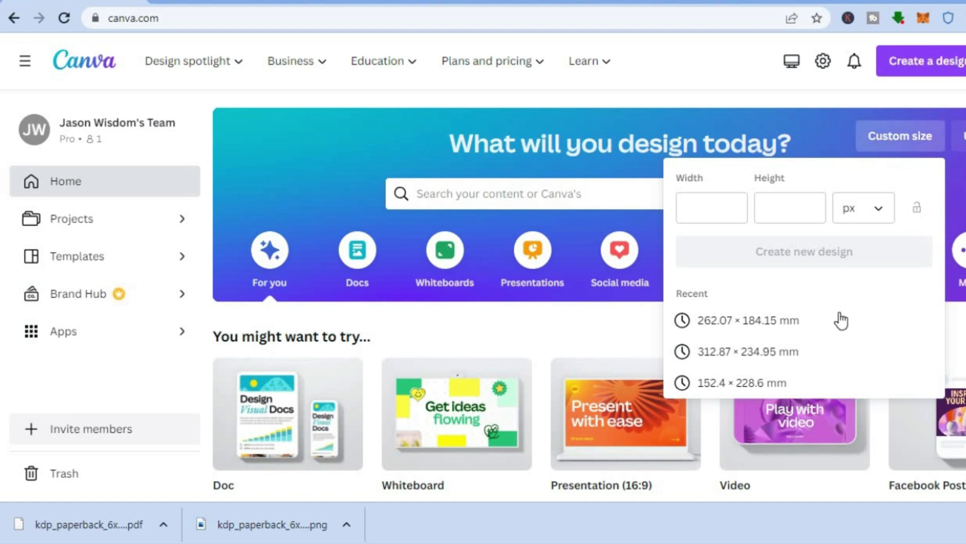
{"action": "left_click", "coordinate": [772, 352]}
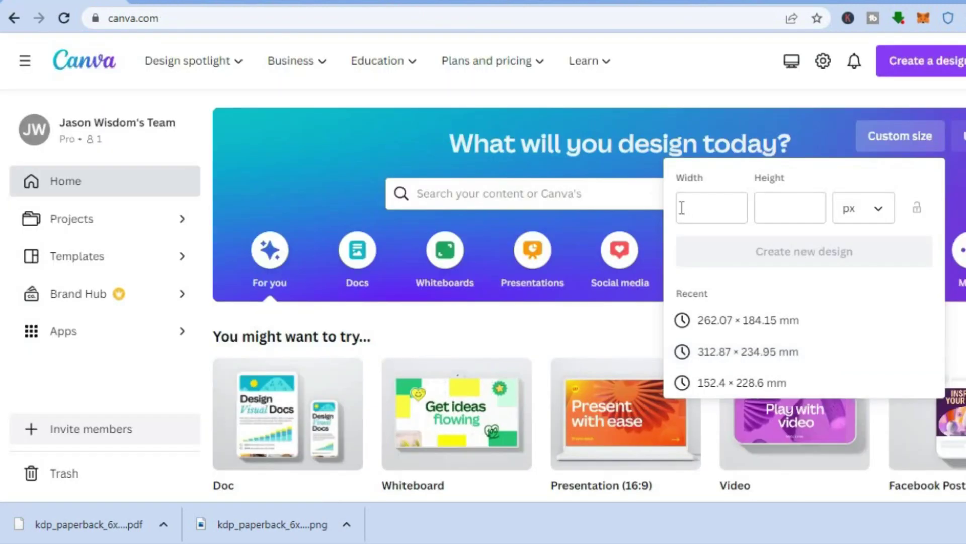
{"action": "left_click", "coordinate": [877, 211]}
{"action": "left_click", "coordinate": [805, 351]}
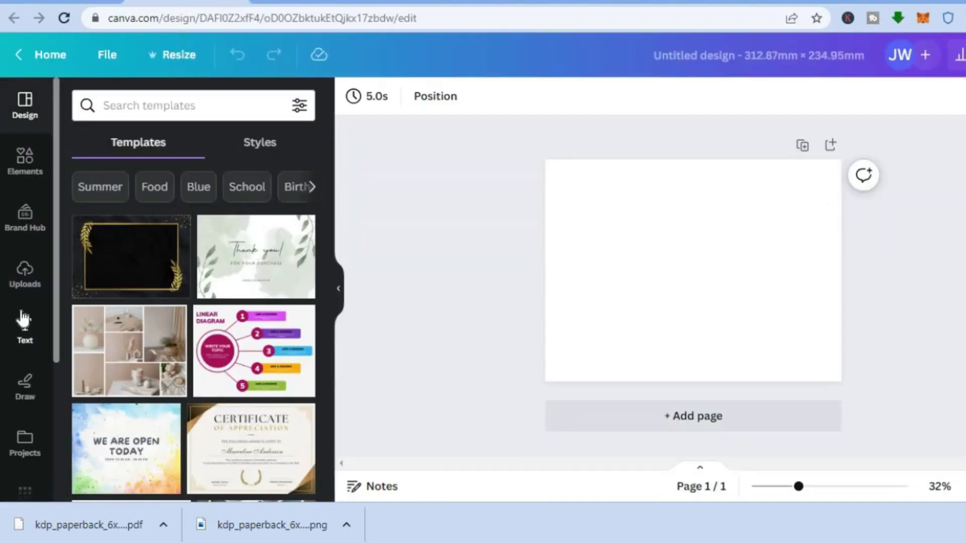
Upload the KDP cover template PNG and drag it onto the page so it fills the design
{"action": "left_click", "coordinate": [23, 275]}
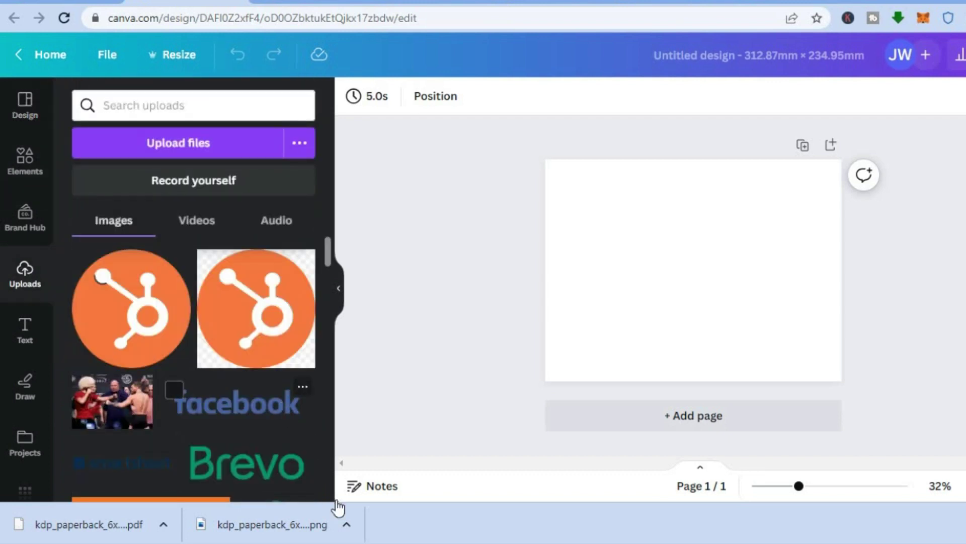
{"action": "left_click_drag", "start_coordinate": [301, 523], "coordinate": [200, 294]}
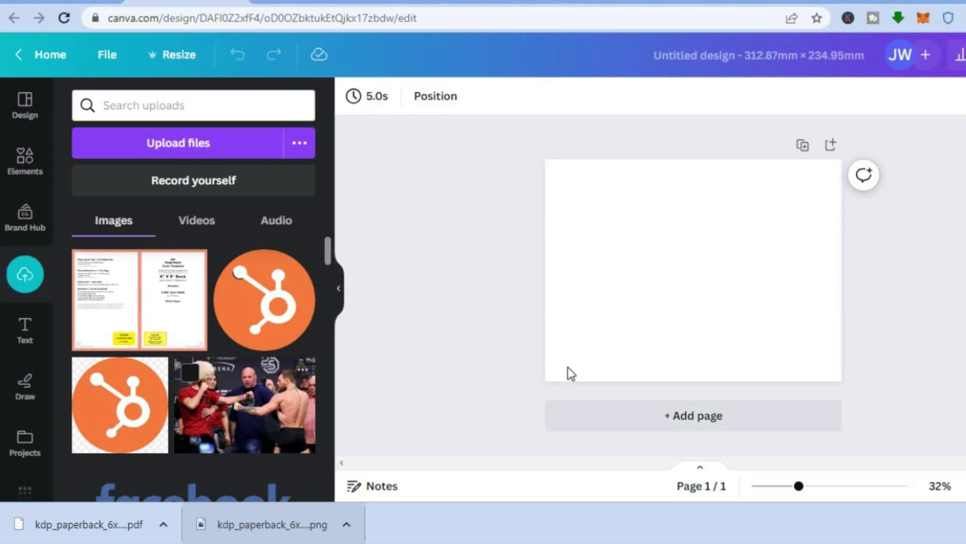
{"action": "left_click_drag", "start_coordinate": [144, 312], "coordinate": [579, 172]}
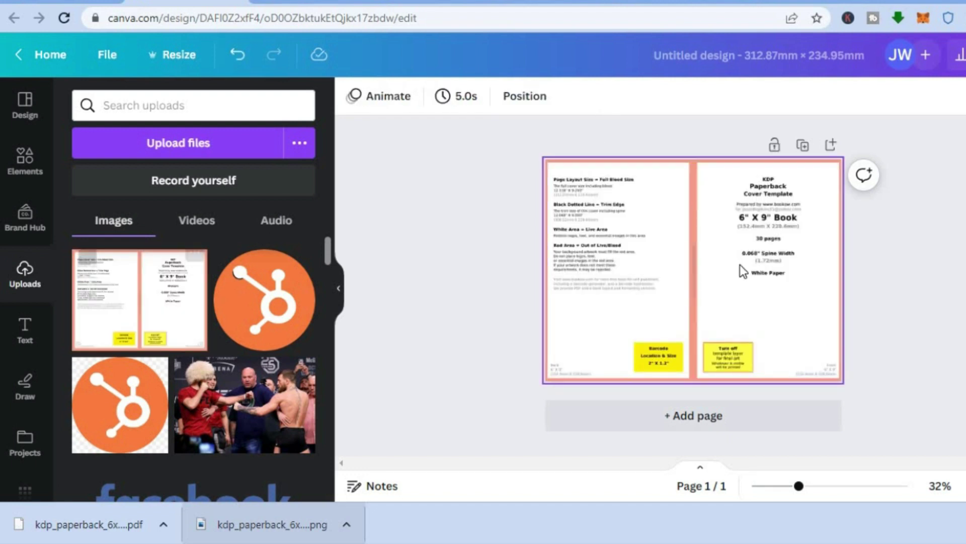
{"action": "left_click", "coordinate": [772, 228]}
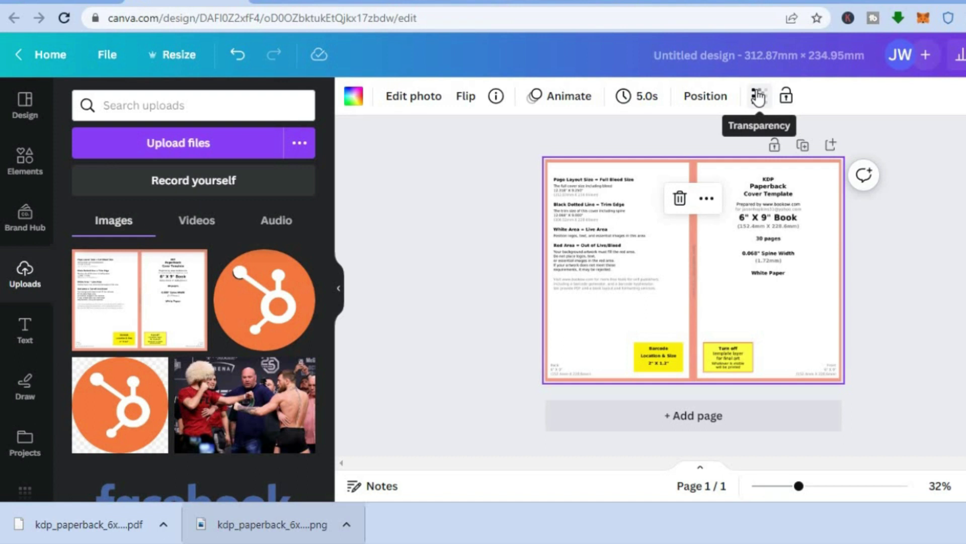
Fade the cover template to about half transparency and make the background yellow
{"action": "left_click", "coordinate": [759, 97]}
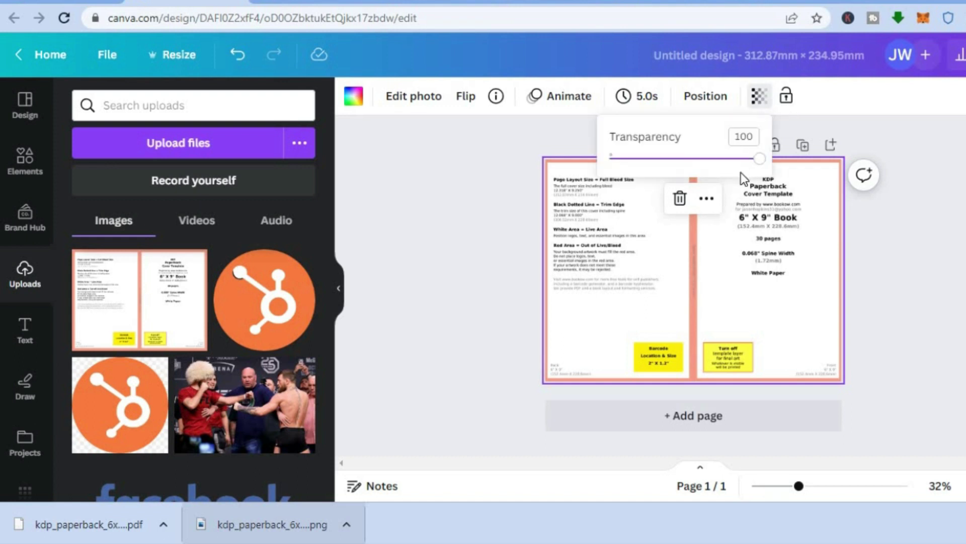
{"action": "left_click_drag", "start_coordinate": [760, 163], "coordinate": [686, 170]}
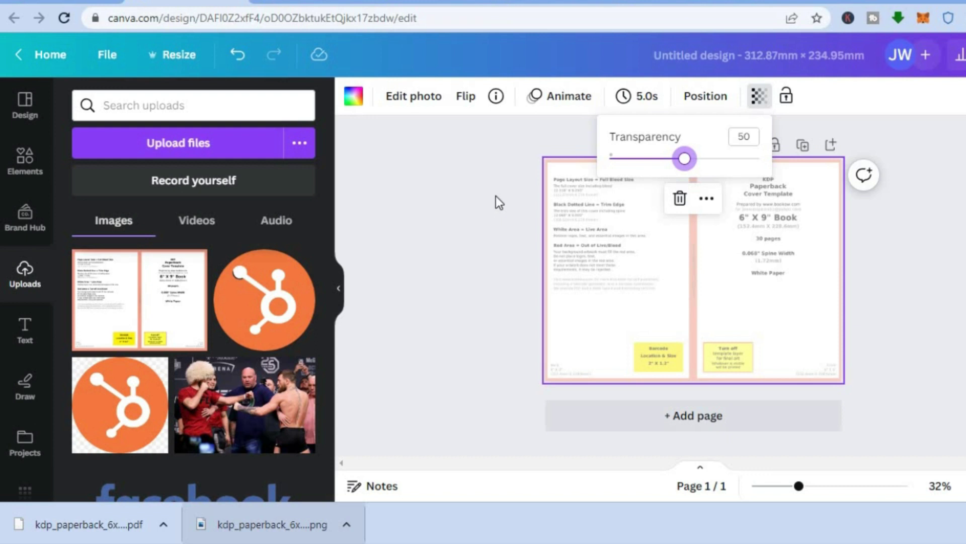
{"action": "left_click", "coordinate": [355, 103]}
{"action": "left_click", "coordinate": [356, 106]}
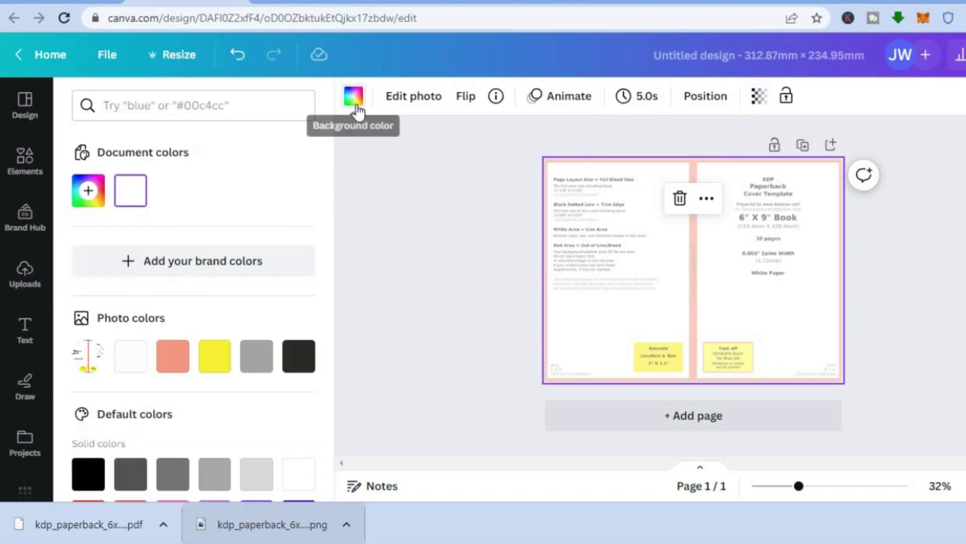
{"action": "left_click_drag", "start_coordinate": [331, 211], "coordinate": [327, 319]}
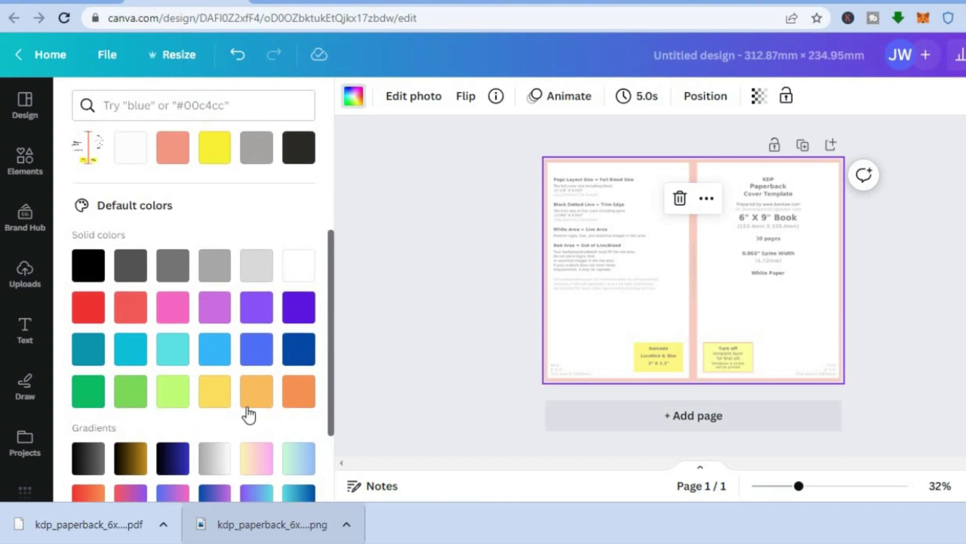
{"action": "left_click", "coordinate": [218, 401]}
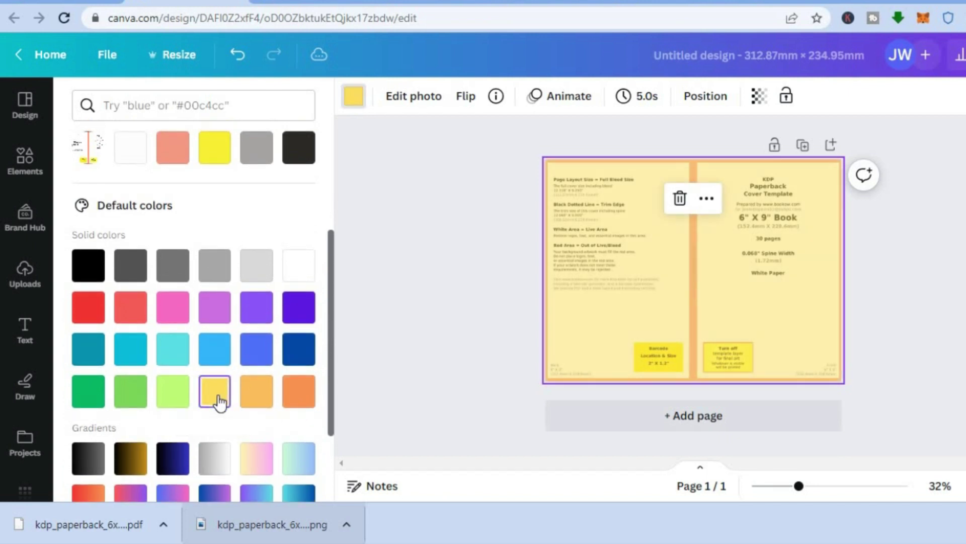
Fine-tune the template's transparency to 52
{"action": "left_click", "coordinate": [762, 94]}
{"action": "mouse_move", "coordinate": [688, 163]}
{"action": "left_mouse_down"}
{"action": "mouse_move", "coordinate": [609, 168]}
{"action": "mouse_move", "coordinate": [690, 173]}
{"action": "left_mouse_up"}
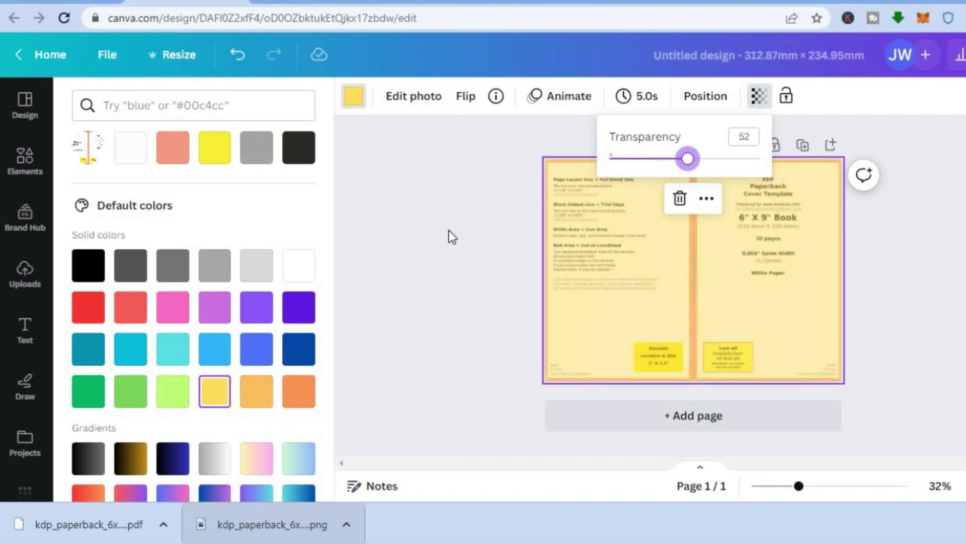
{"action": "left_click", "coordinate": [785, 302]}
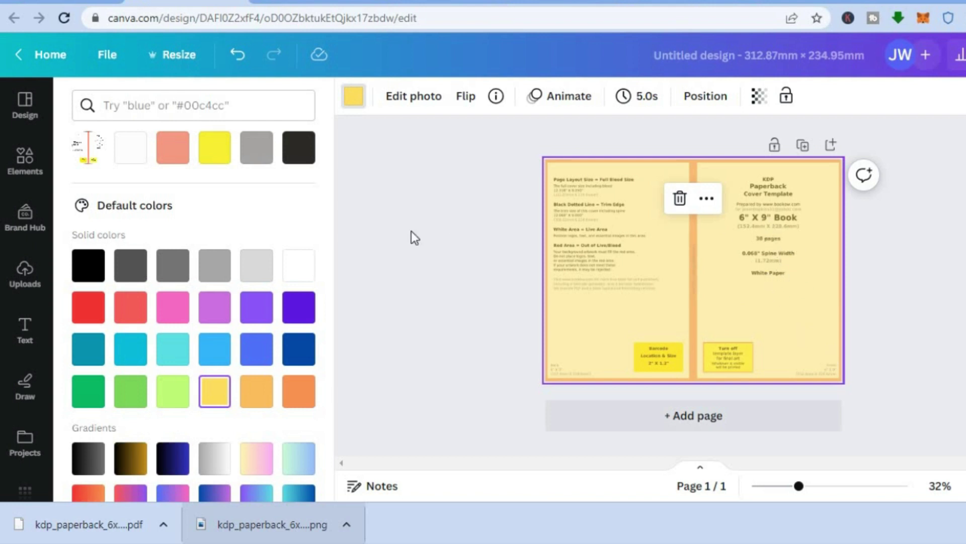
Search elements for 'dog' and place a small corgi sticker at the front cover's bottom-right
{"action": "left_click", "coordinate": [19, 168]}
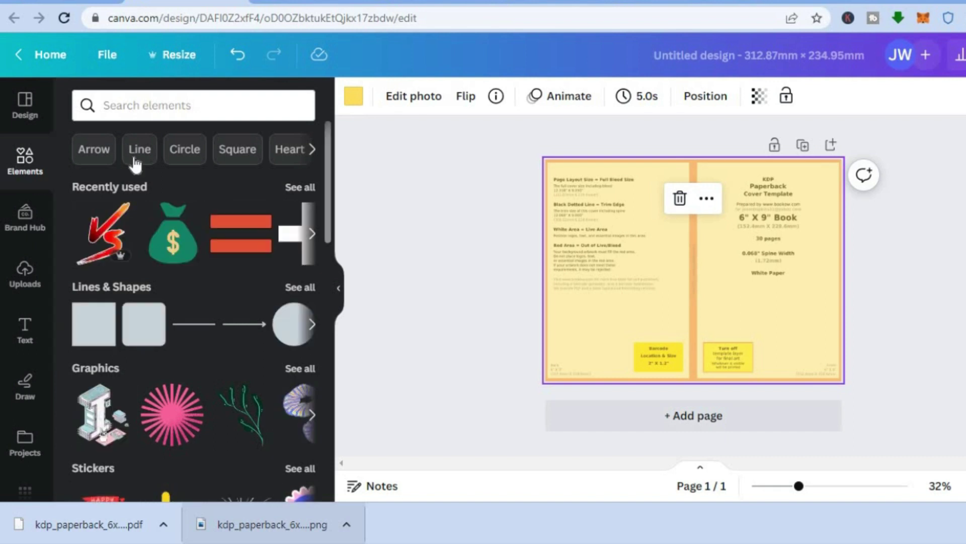
{"action": "left_click", "coordinate": [163, 102]}
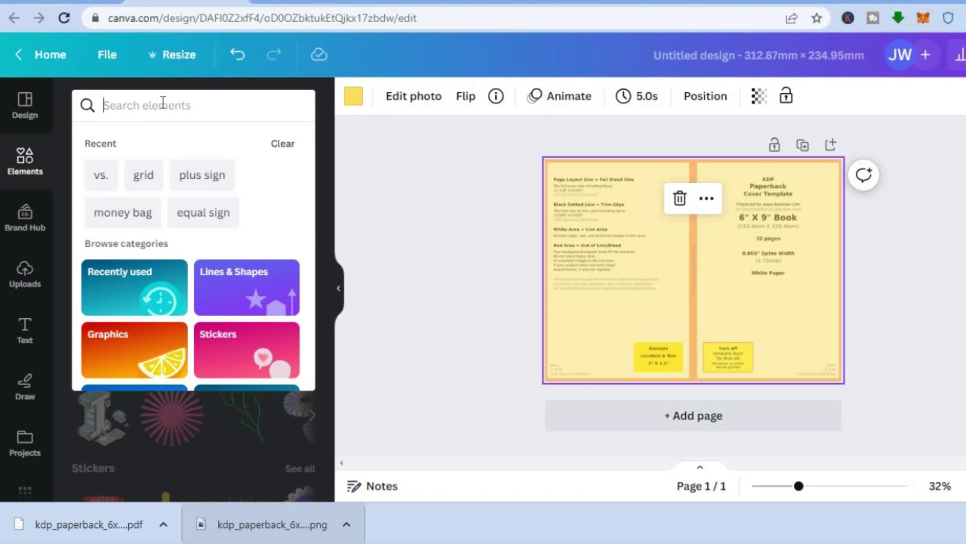
{"action": "type", "text": "dog"}
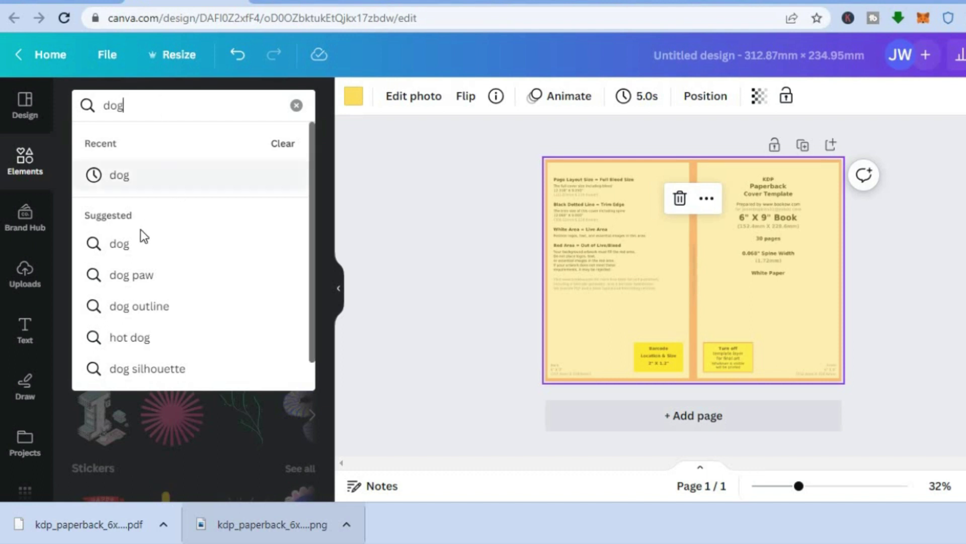
{"action": "left_click", "coordinate": [121, 243]}
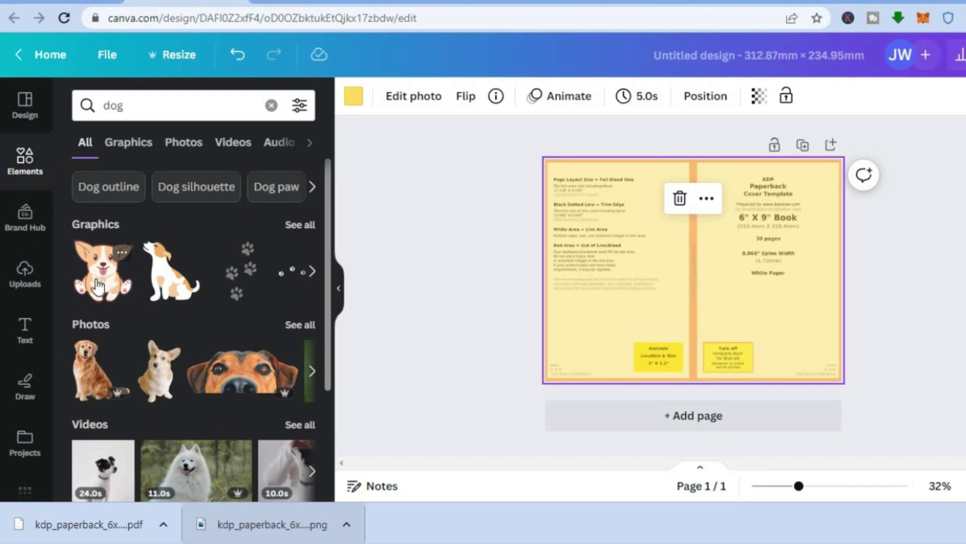
{"action": "left_click", "coordinate": [99, 286]}
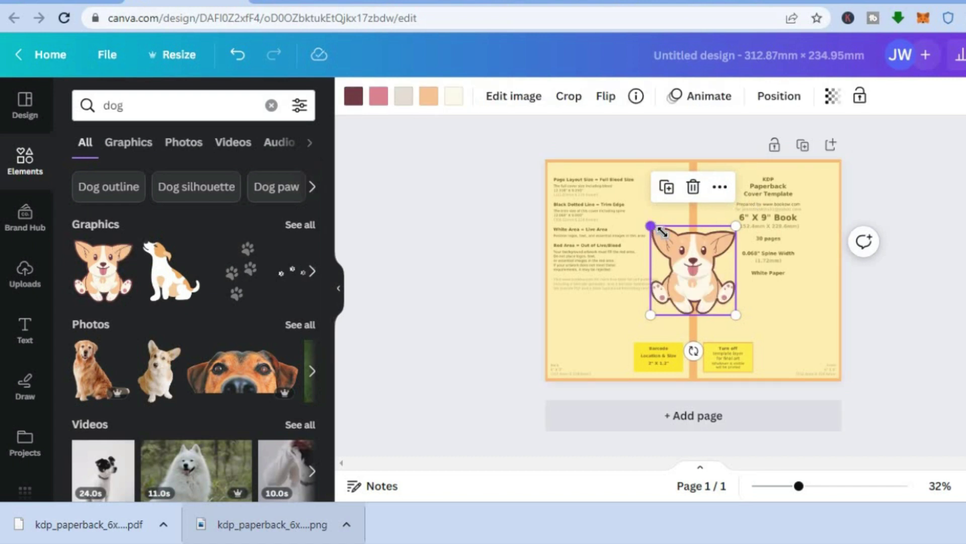
{"action": "left_click_drag", "start_coordinate": [672, 241], "coordinate": [820, 358]}
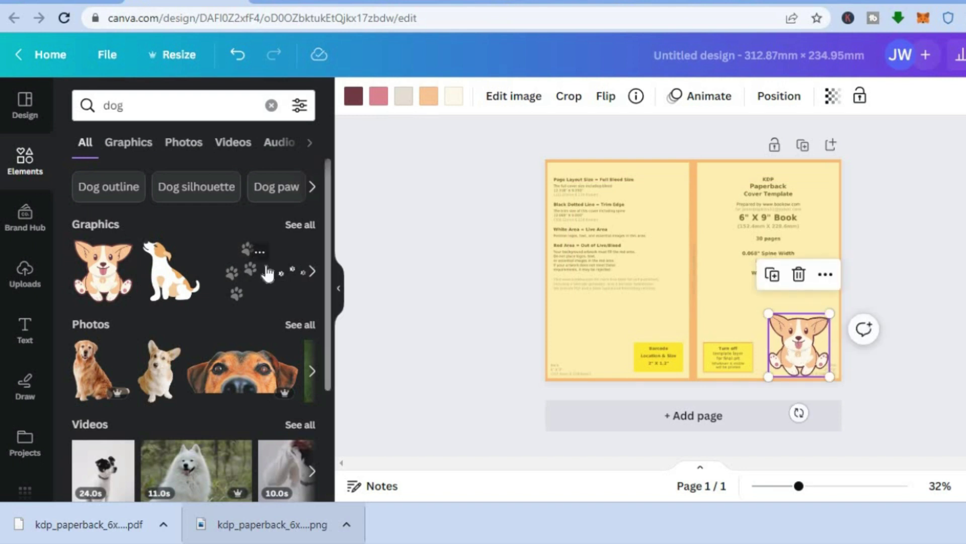
Add a small sitting dog graphic near the front cover's top-left
{"action": "left_click", "coordinate": [162, 276]}
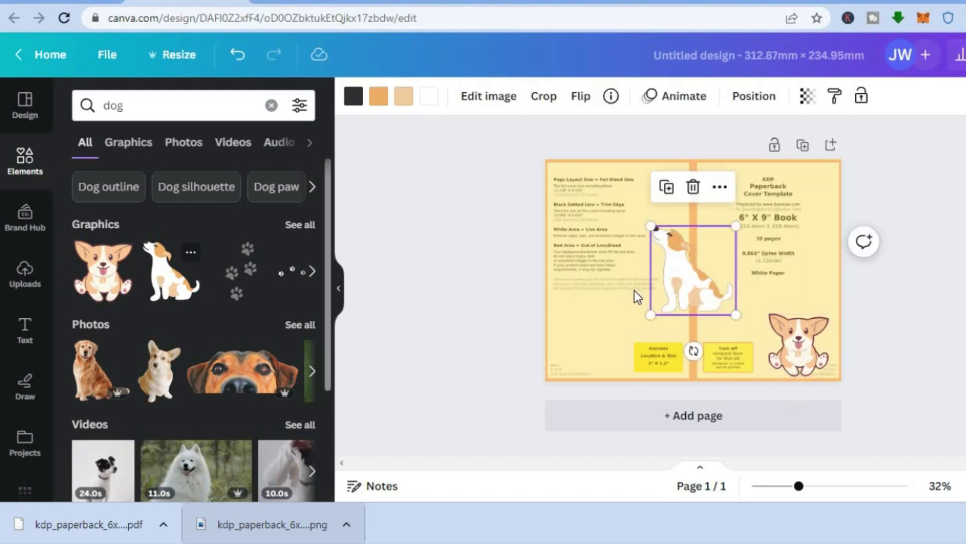
{"action": "left_click_drag", "start_coordinate": [656, 233], "coordinate": [723, 163]}
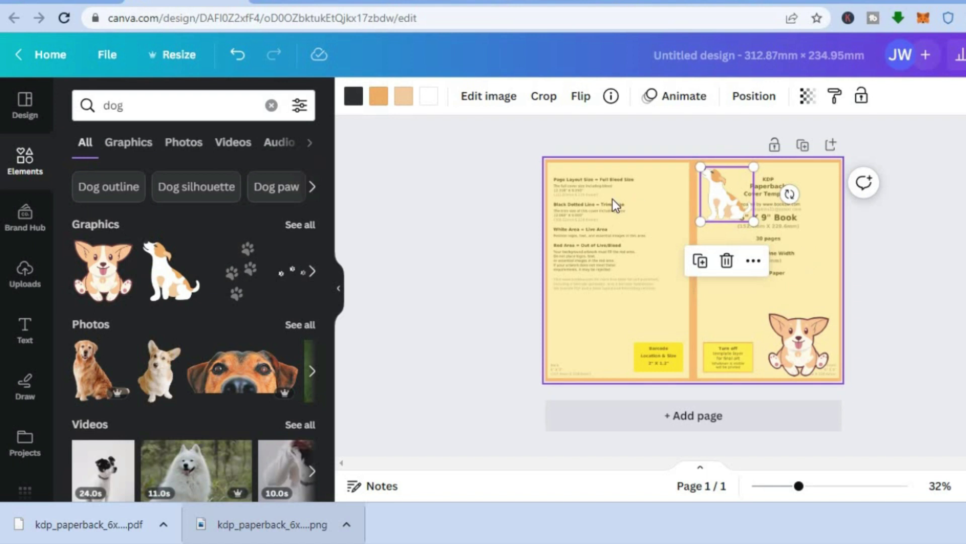
{"action": "left_click", "coordinate": [401, 283]}
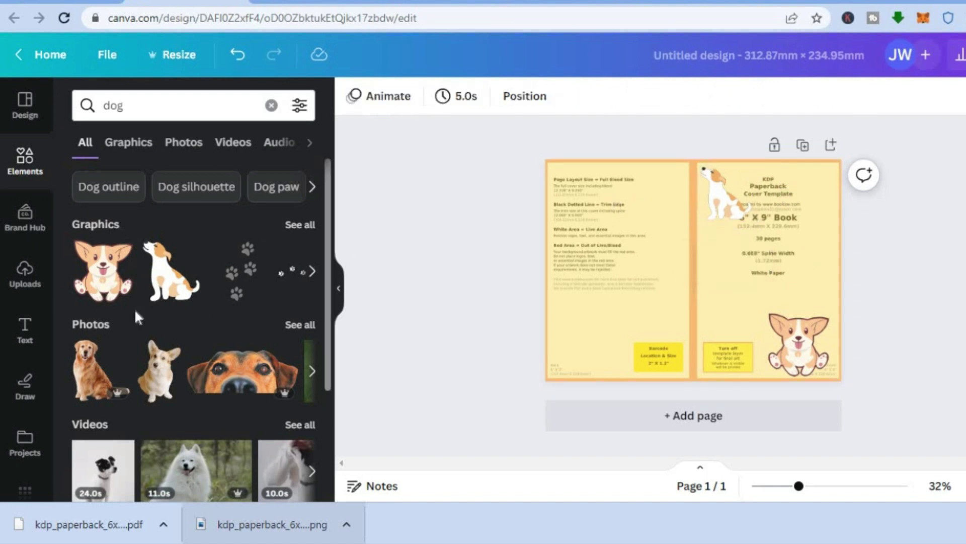
{"action": "left_click", "coordinate": [25, 330]}
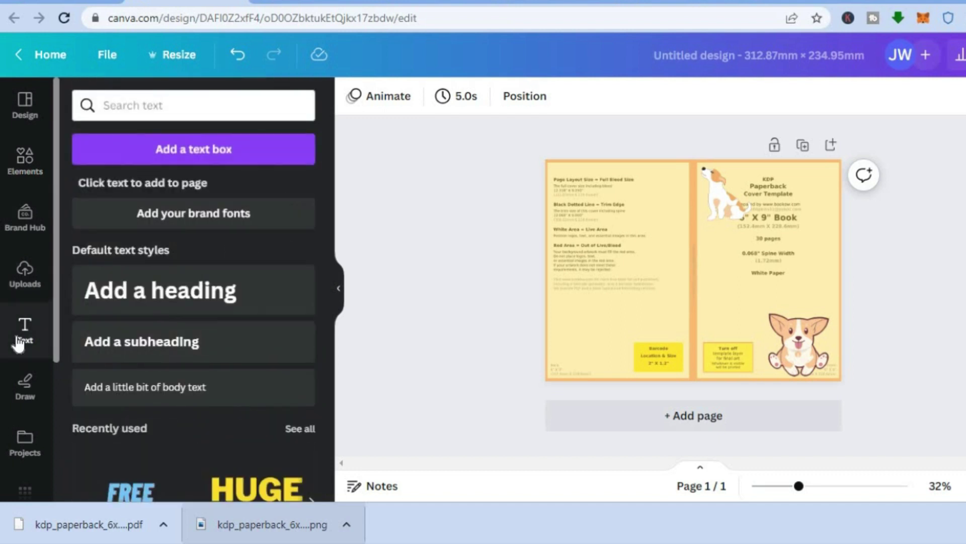
Place a heading on the front cover and paste in the title MY DOG JOURNEY
{"action": "left_click", "coordinate": [170, 299]}
{"action": "left_click_drag", "start_coordinate": [675, 254], "coordinate": [753, 250]}
{"action": "left_click_drag", "start_coordinate": [842, 282], "coordinate": [796, 274]}
{"action": "left_click_drag", "start_coordinate": [760, 247], "coordinate": [767, 228]}
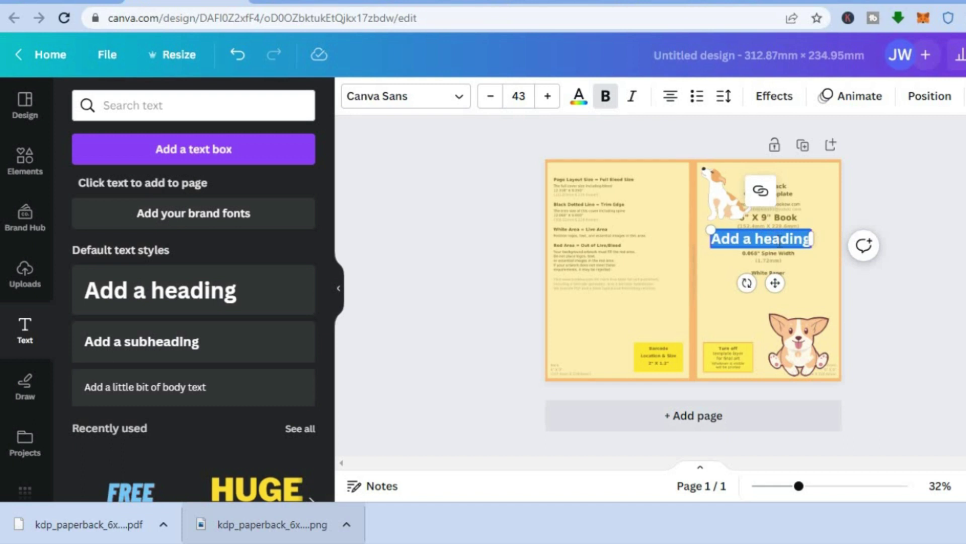
{"action": "type", "text": "MY DOG JOURNEY"}
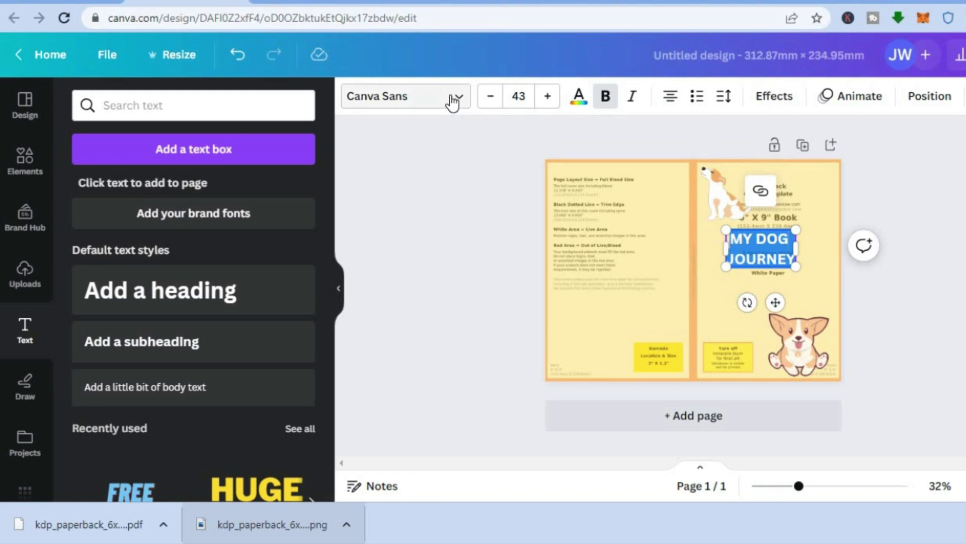
Set the title font to League Spartan at size 56
{"action": "left_click", "coordinate": [453, 98]}
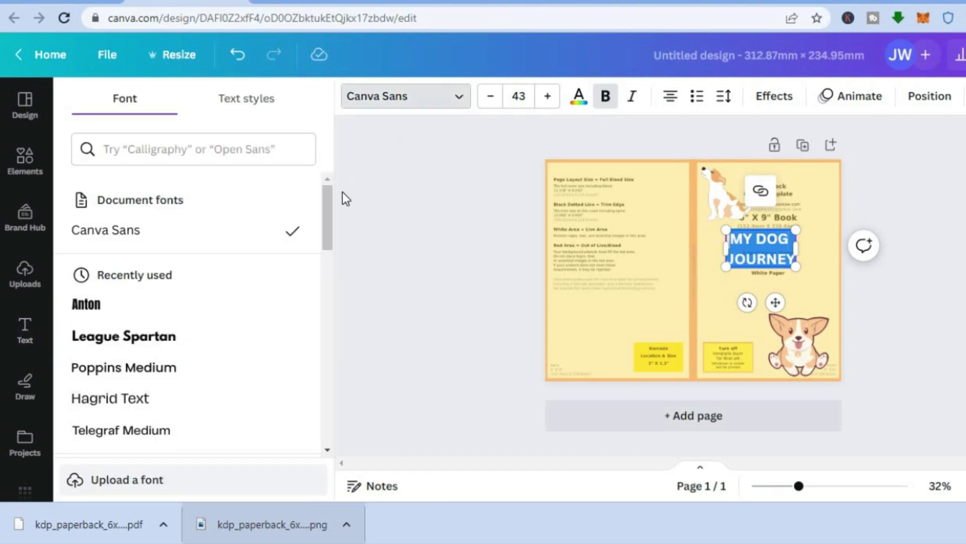
{"action": "left_click_drag", "start_coordinate": [327, 207], "coordinate": [325, 214]}
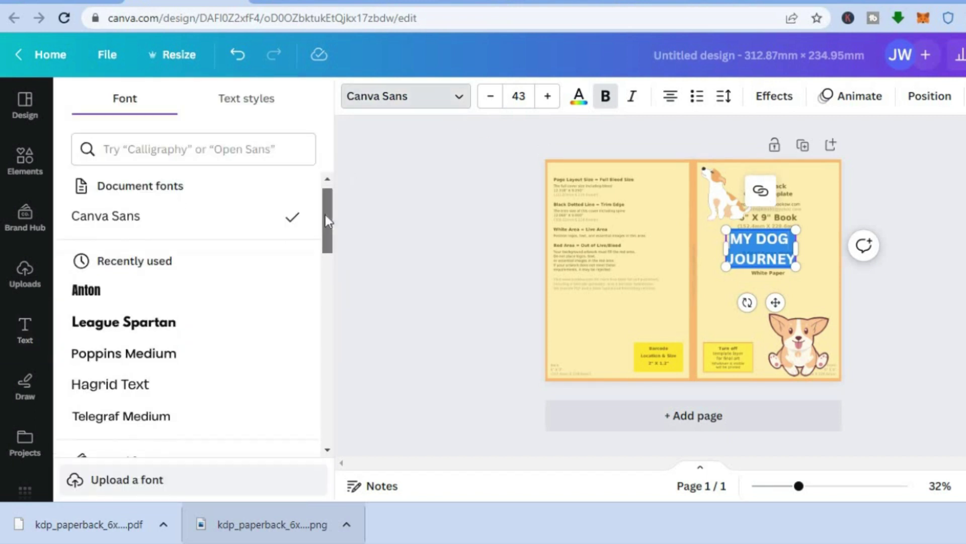
{"action": "left_click", "coordinate": [173, 305]}
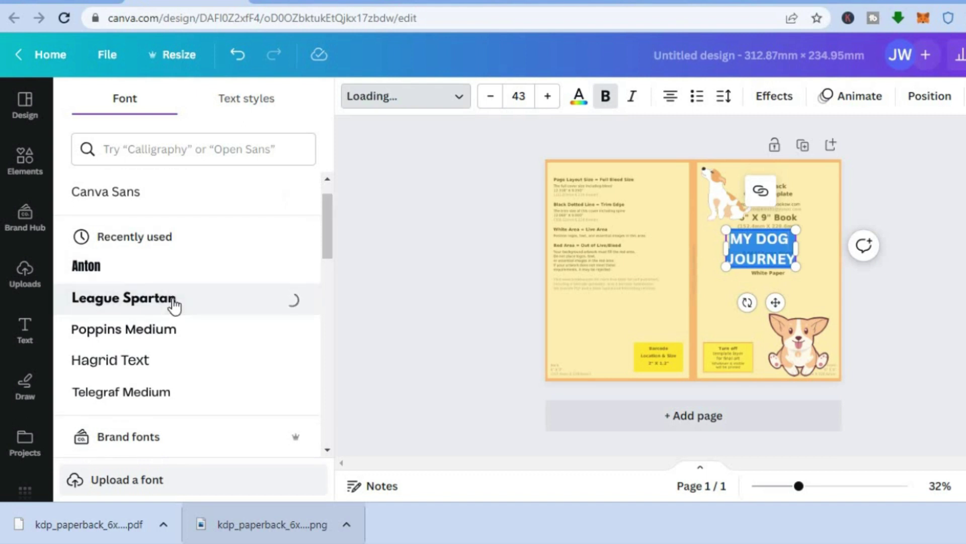
{"action": "left_click", "coordinate": [522, 97]}
{"action": "left_click", "coordinate": [524, 97]}
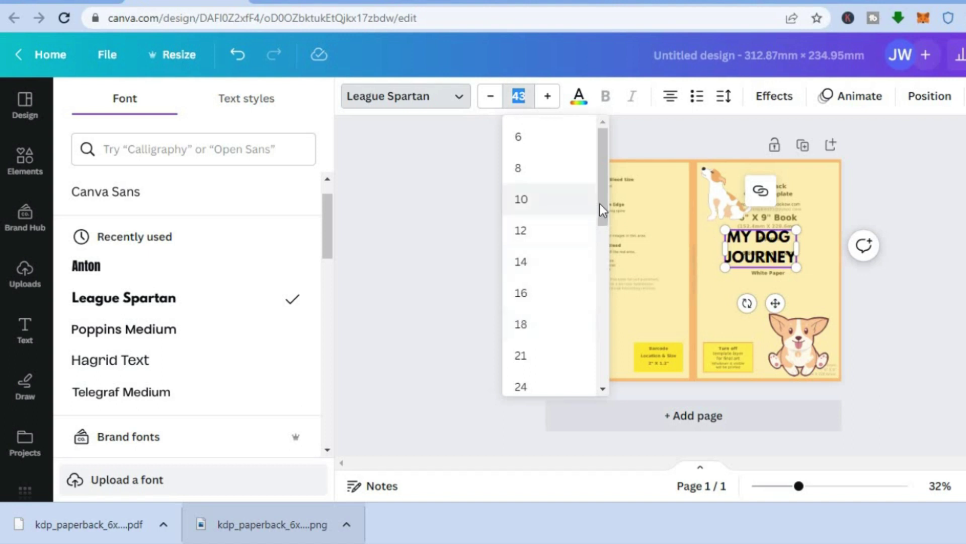
{"action": "left_click_drag", "start_coordinate": [602, 203], "coordinate": [600, 254]}
{"action": "scroll", "coordinate": [599, 307], "scroll_direction": "down", "scroll_amount": 5}
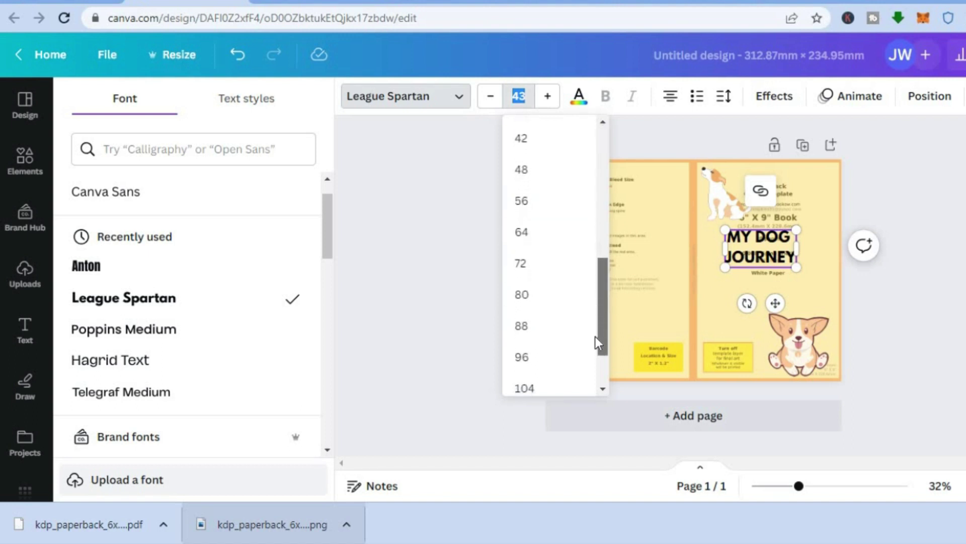
{"action": "left_click", "coordinate": [531, 203]}
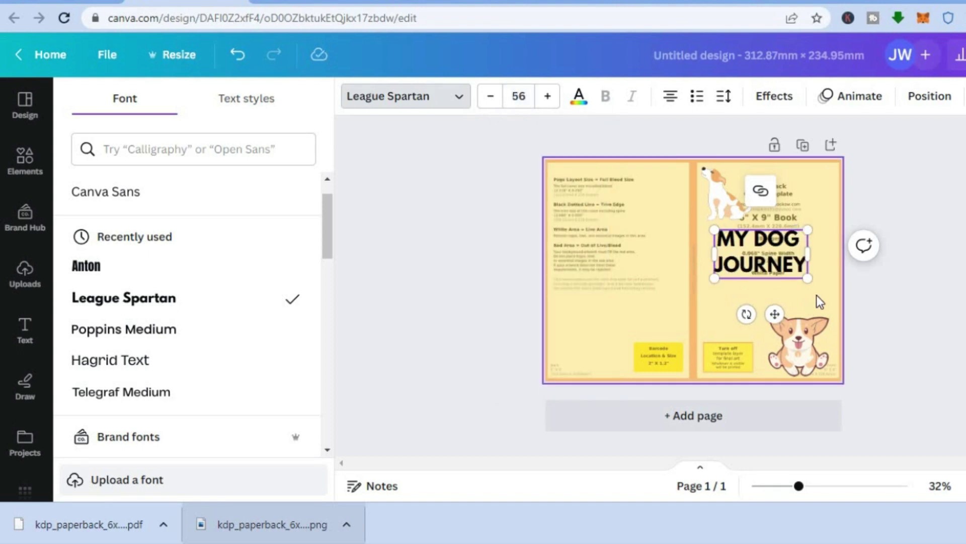
Enlarge the title to about 78 and centre it between the dogs
{"action": "left_click_drag", "start_coordinate": [806, 277], "coordinate": [830, 290]}
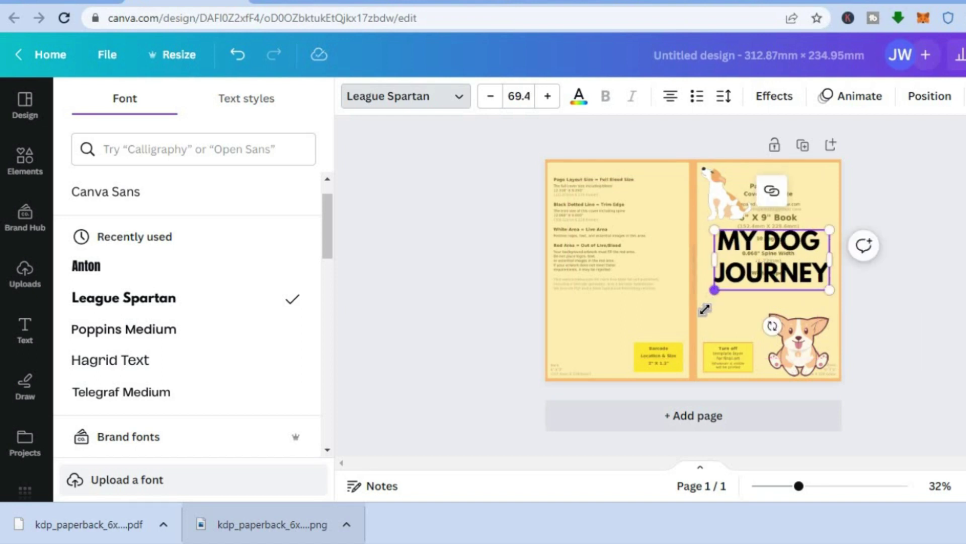
{"action": "left_click_drag", "start_coordinate": [705, 288], "coordinate": [700, 297]}
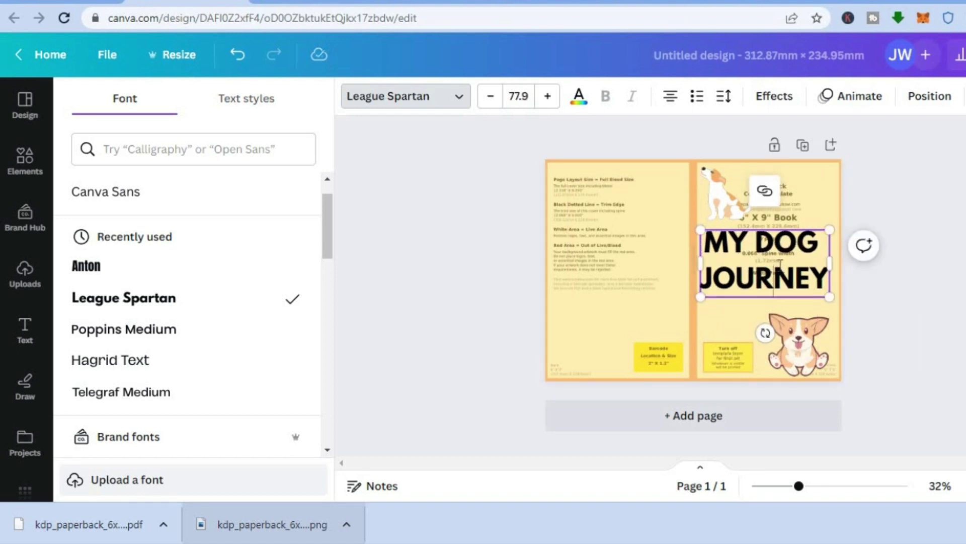
{"action": "left_click_drag", "start_coordinate": [779, 224], "coordinate": [783, 227]}
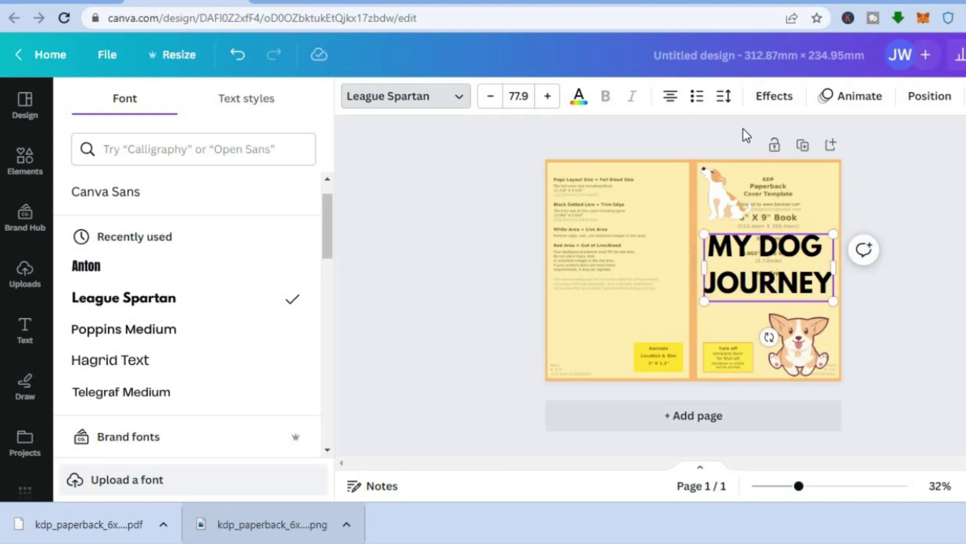
Set the template guide image's transparency to 0, leaving a plain yellow cover
{"action": "left_click", "coordinate": [626, 186]}
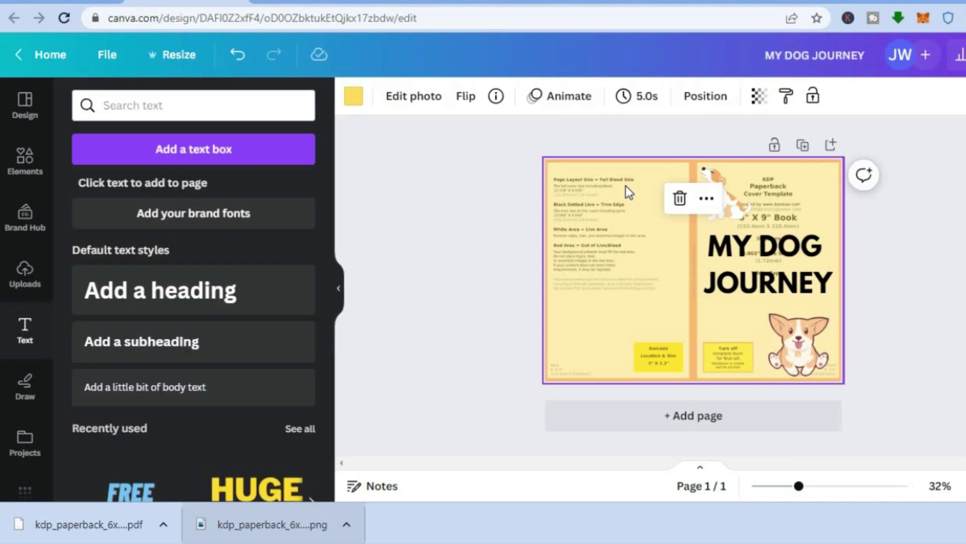
{"action": "left_click", "coordinate": [759, 99]}
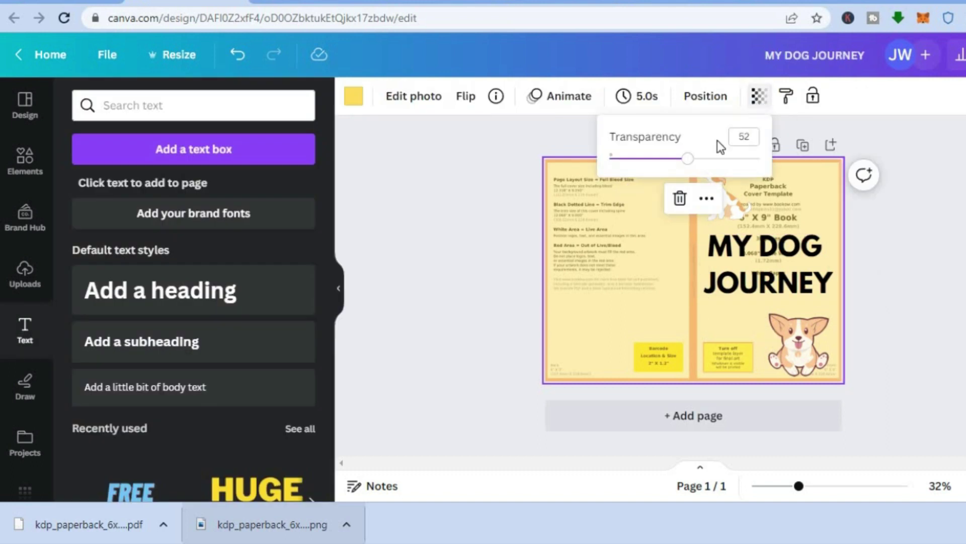
{"action": "left_click_drag", "start_coordinate": [690, 172], "coordinate": [599, 172]}
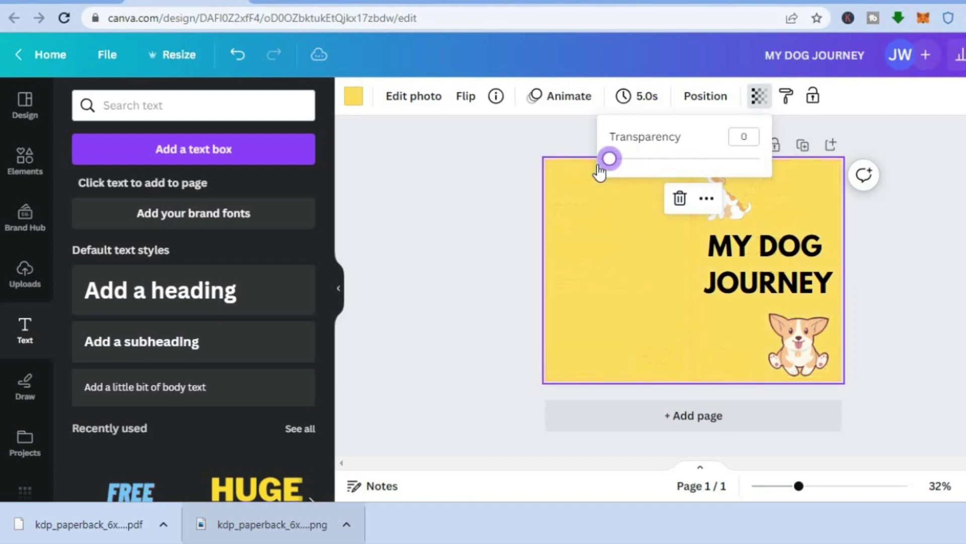
{"action": "left_click", "coordinate": [923, 284]}
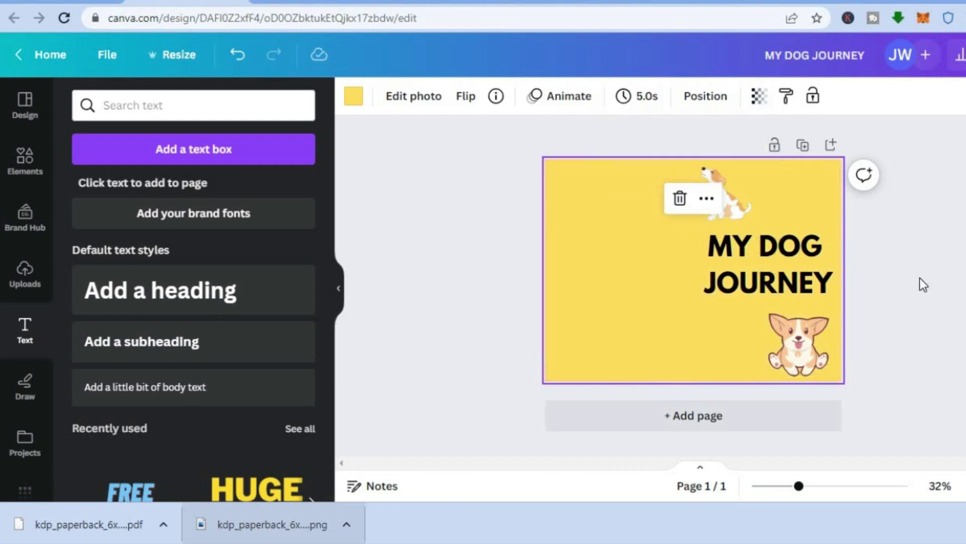
{"action": "left_click", "coordinate": [24, 160]}
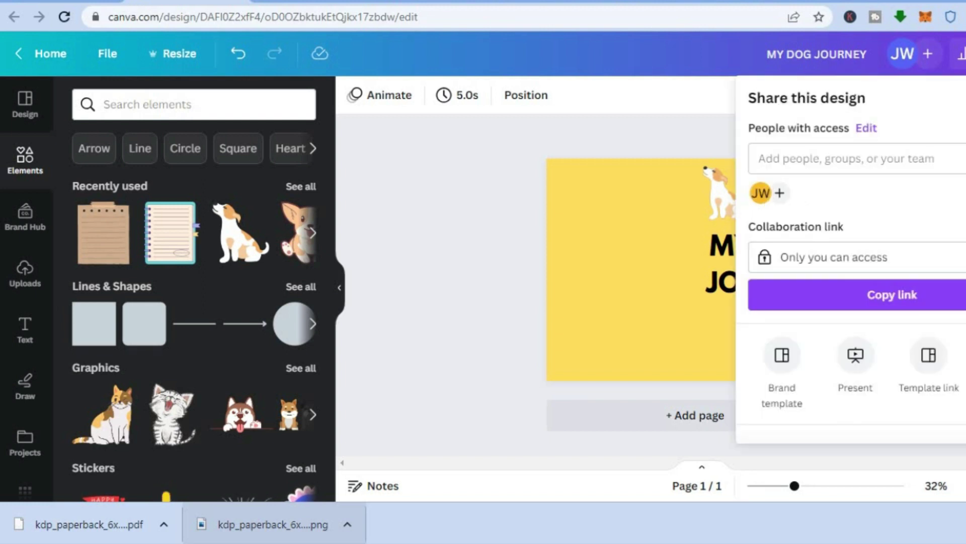
Download the cover as a PDF Print file, MY DOG JOURNEY.pdf
{"action": "scroll", "coordinate": [856, 302], "scroll_direction": "down", "scroll_amount": 3}
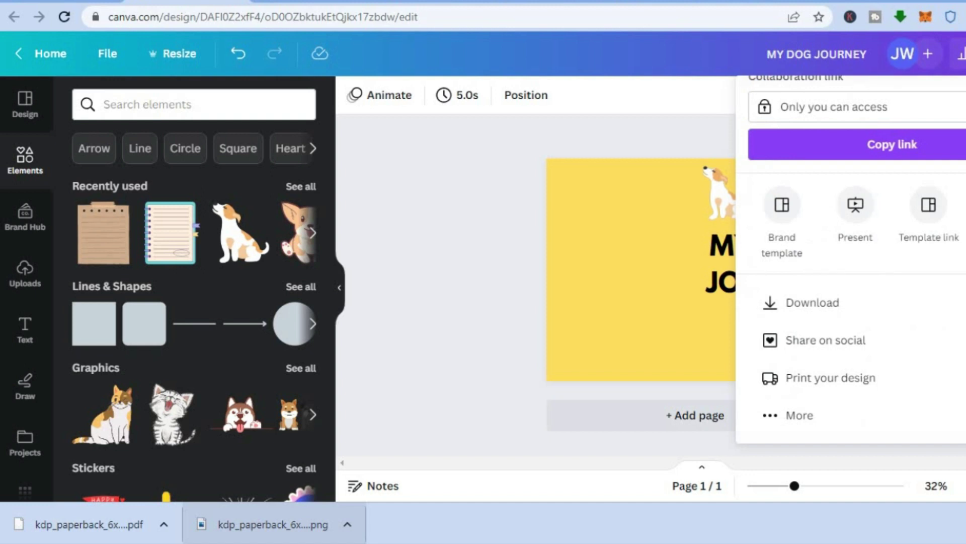
{"action": "left_click", "coordinate": [873, 312]}
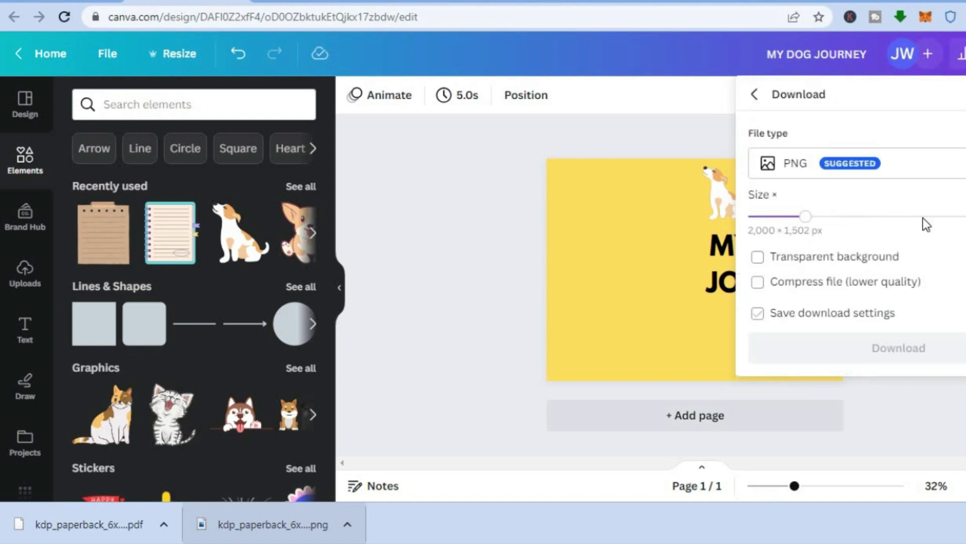
{"action": "left_click", "coordinate": [898, 176]}
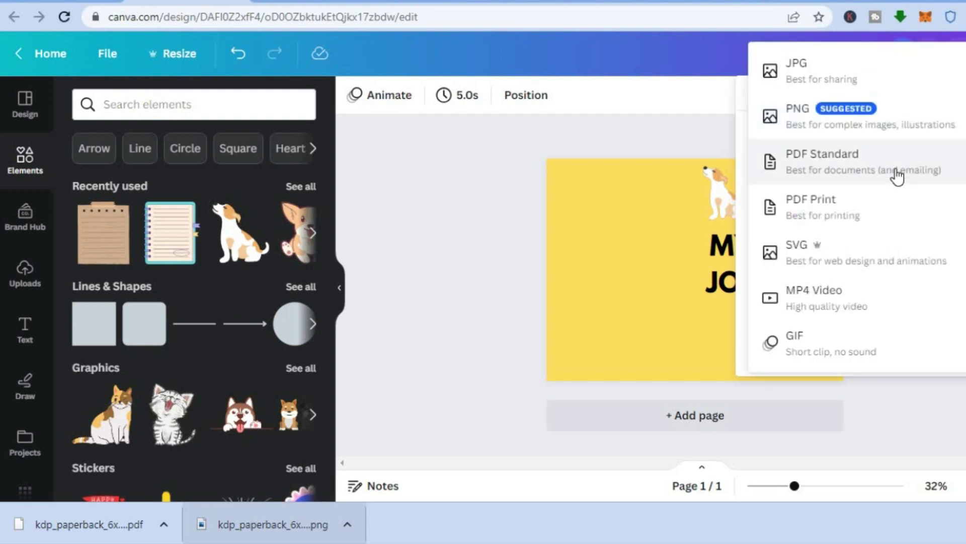
{"action": "left_click", "coordinate": [854, 205]}
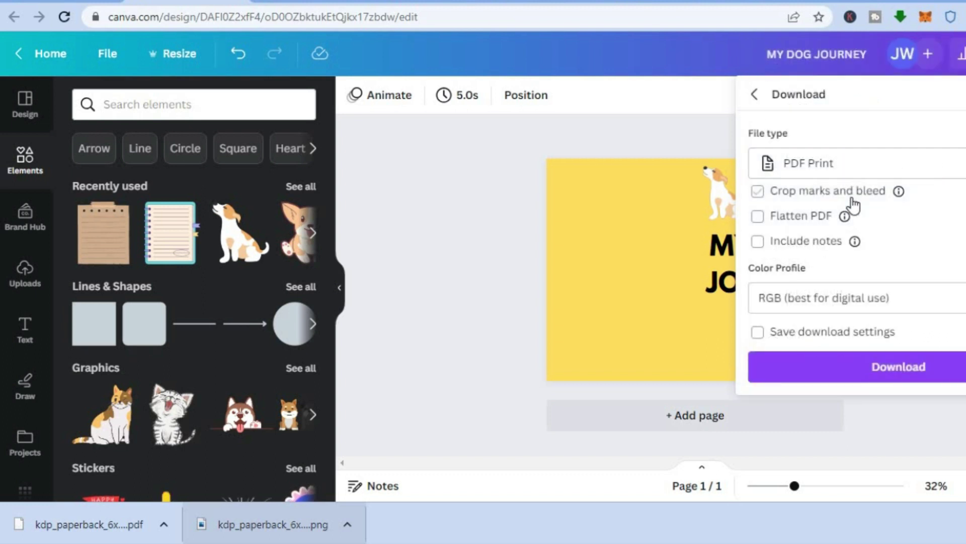
{"action": "left_click", "coordinate": [904, 367]}
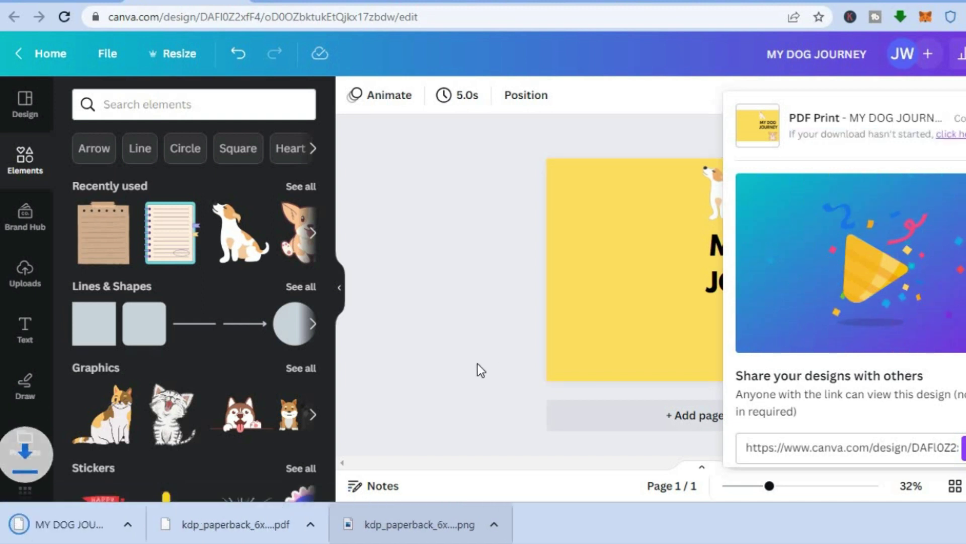
{"action": "left_click", "coordinate": [464, 330]}
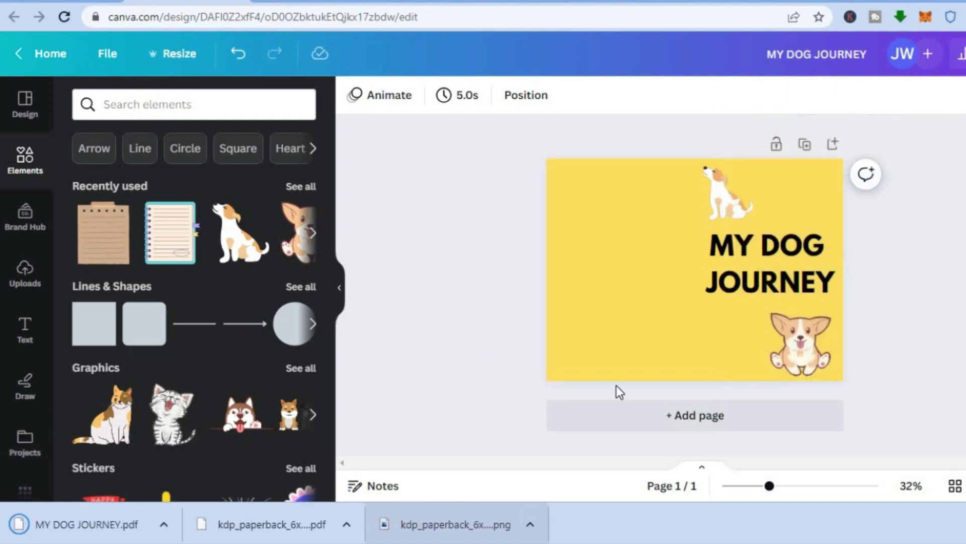
Add a blank page and delete the MY DOG JOURNEY cover page
{"action": "left_click", "coordinate": [646, 418]}
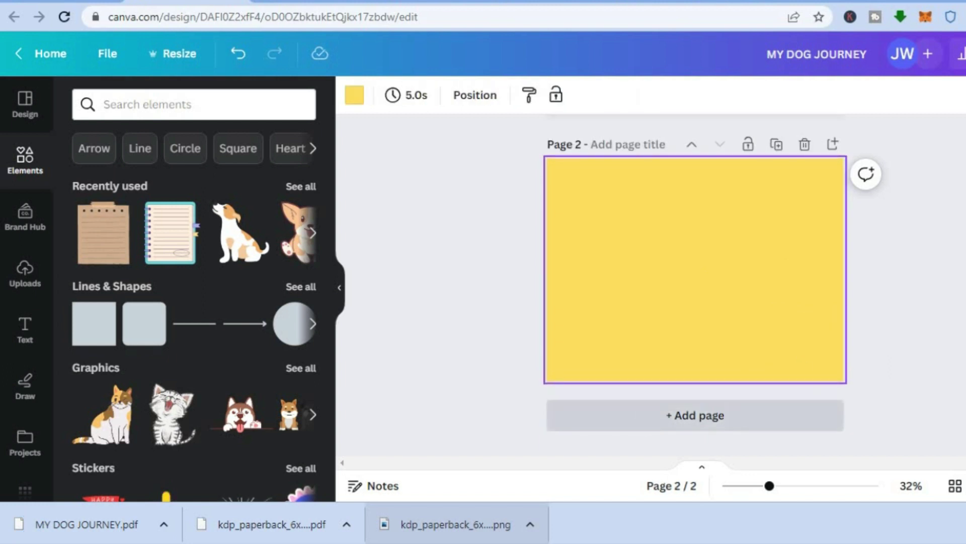
{"action": "scroll", "coordinate": [695, 282], "scroll_direction": "up", "scroll_amount": 5}
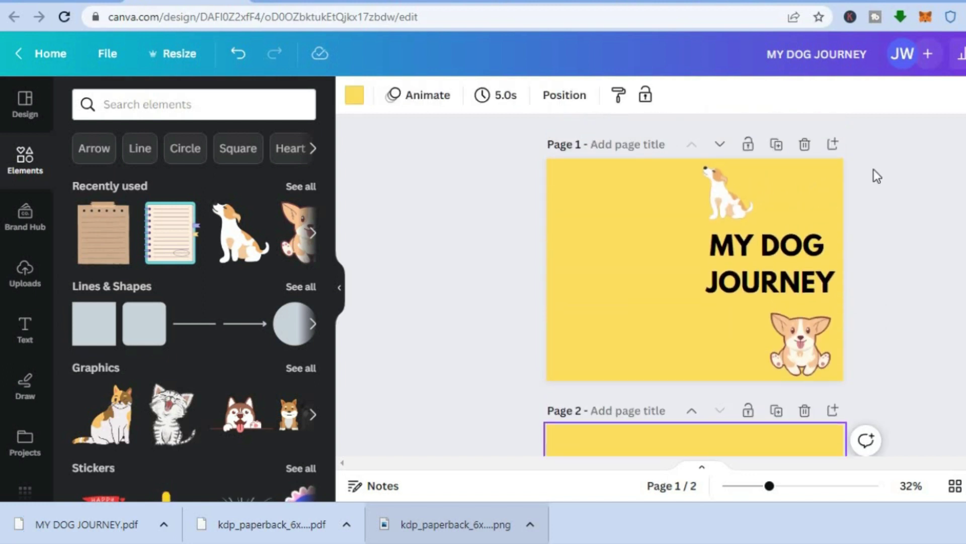
{"action": "left_click", "coordinate": [805, 145]}
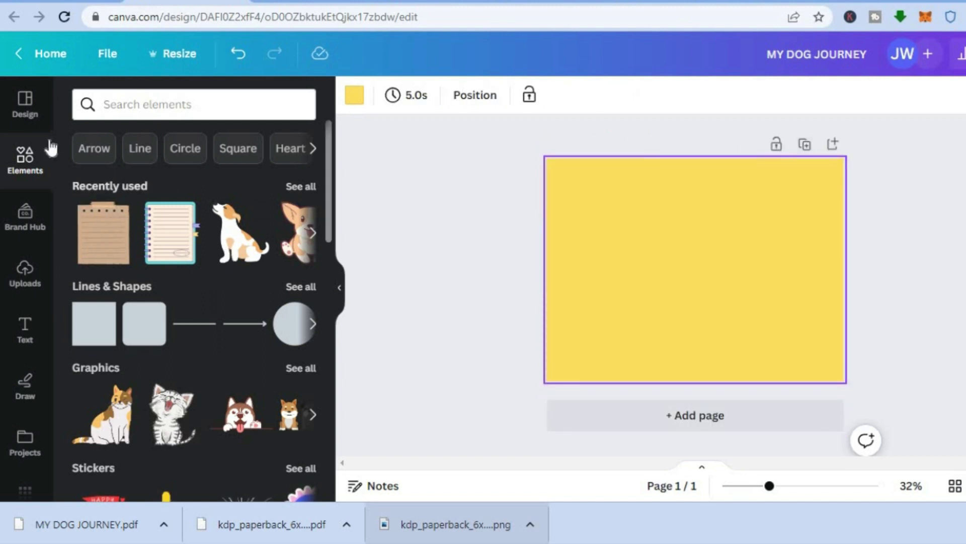
Search templates for Notebook paper and apply the lined My Note template
{"action": "left_click", "coordinate": [13, 115]}
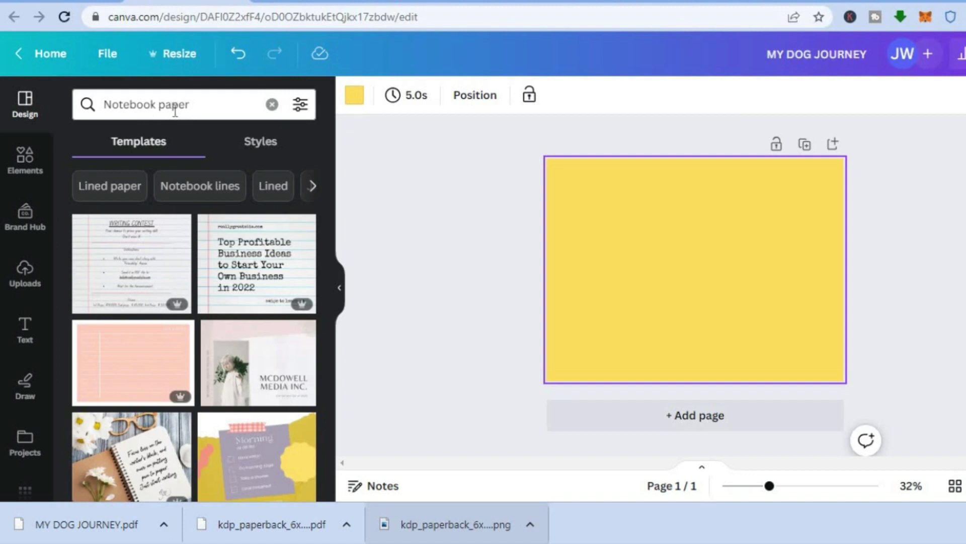
{"action": "left_click_drag", "start_coordinate": [329, 166], "coordinate": [329, 174]}
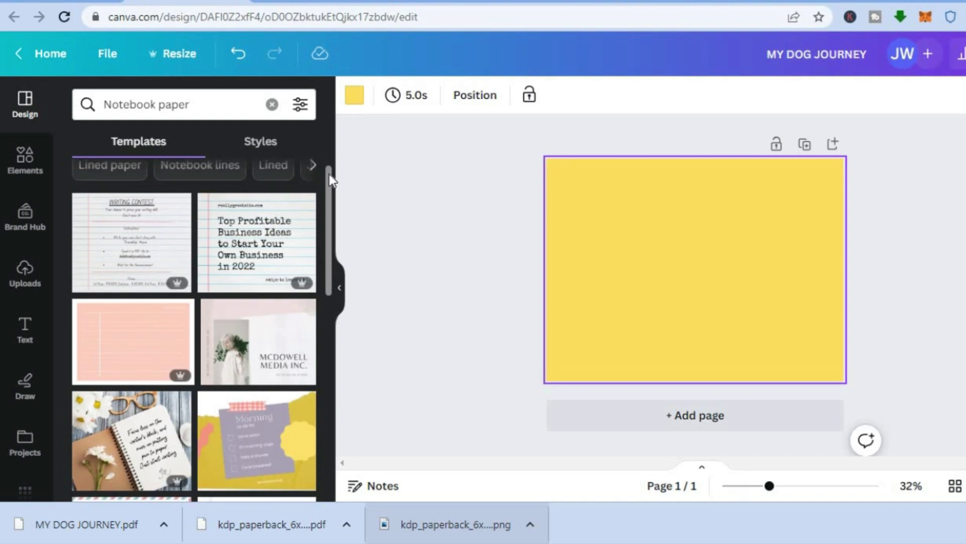
{"action": "left_click_drag", "start_coordinate": [329, 174], "coordinate": [332, 296]}
{"action": "scroll", "coordinate": [331, 324], "scroll_direction": "down", "scroll_amount": 1}
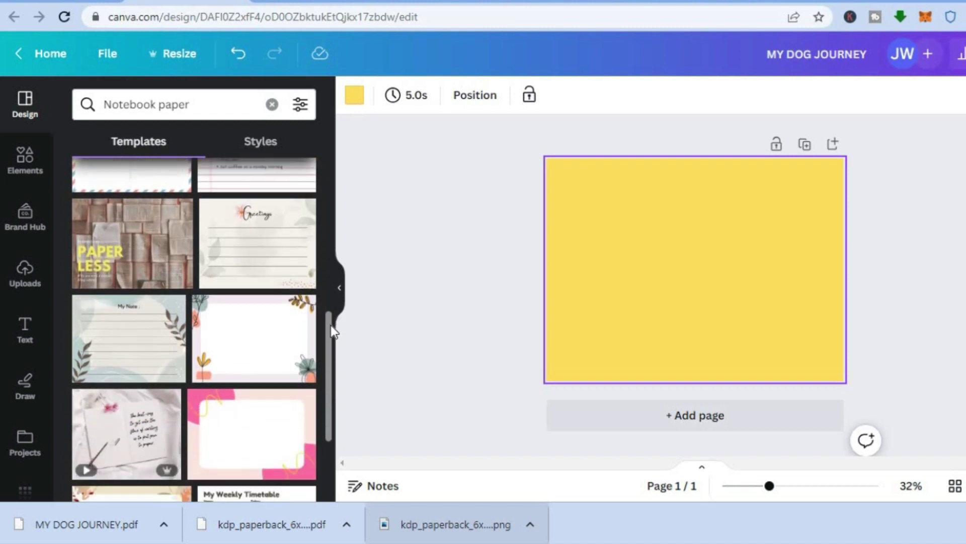
{"action": "left_click", "coordinate": [114, 366]}
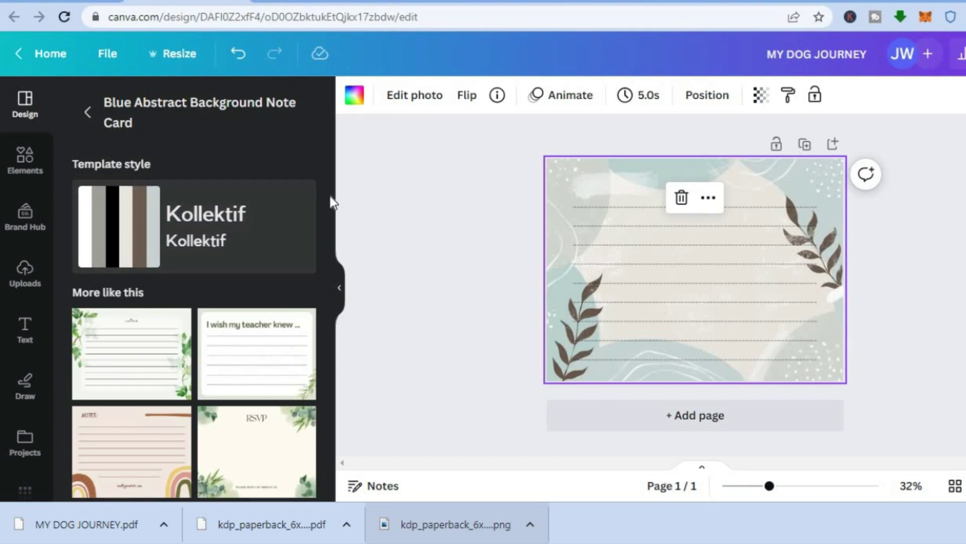
Deselect the background to view the lined My Note note card page
{"action": "left_click_drag", "start_coordinate": [329, 202], "coordinate": [318, 327]}
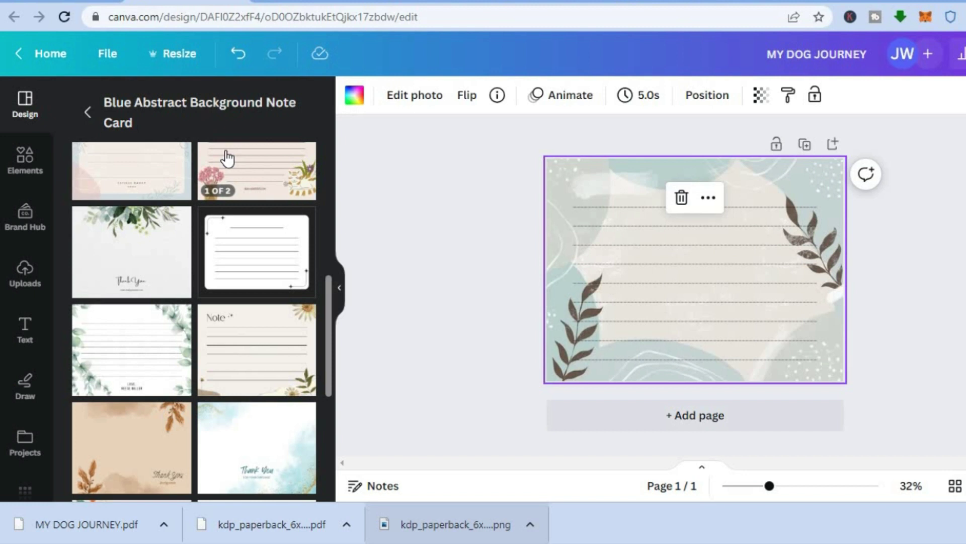
{"action": "left_click", "coordinate": [481, 195]}
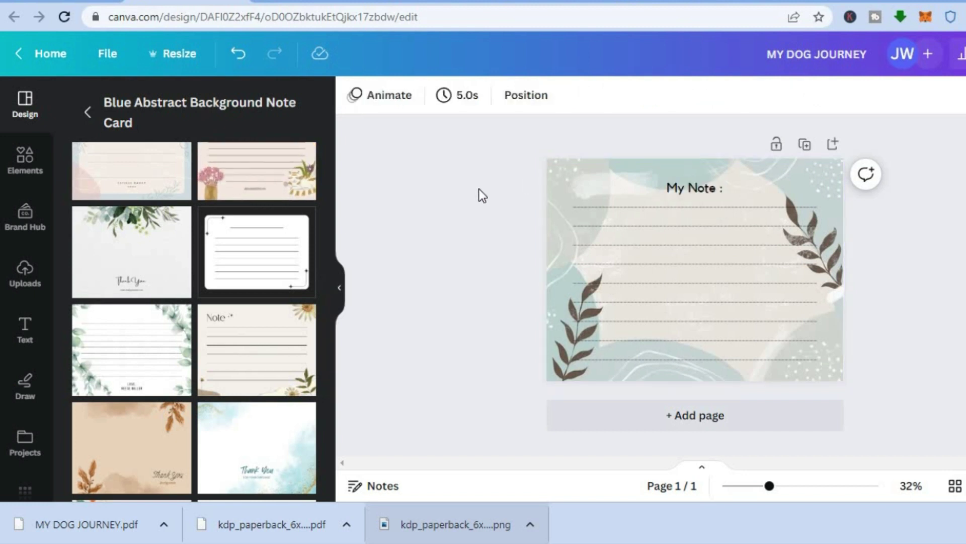
Duplicate the My Note page into eight identical pages, undoing one accidental delete
{"action": "left_click", "coordinate": [805, 146]}
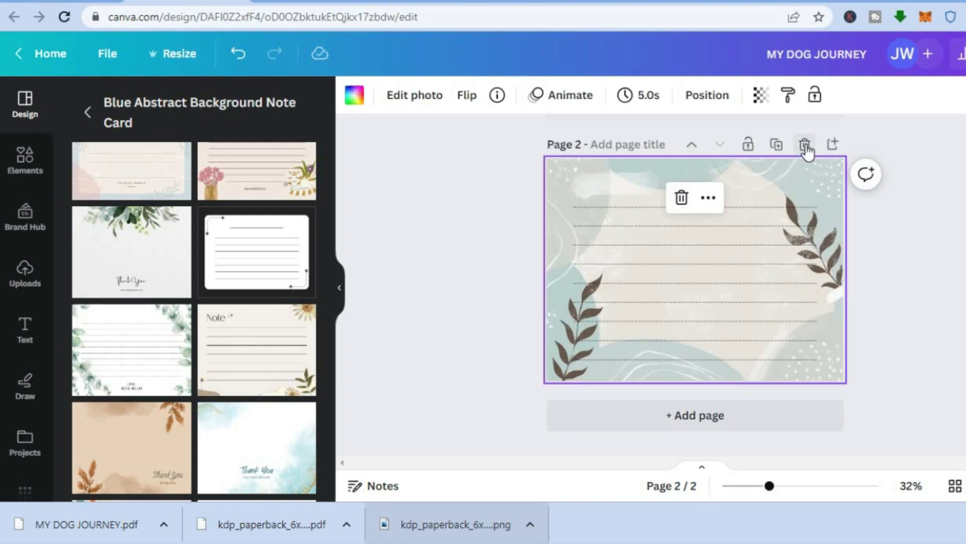
{"action": "left_click", "coordinate": [805, 146]}
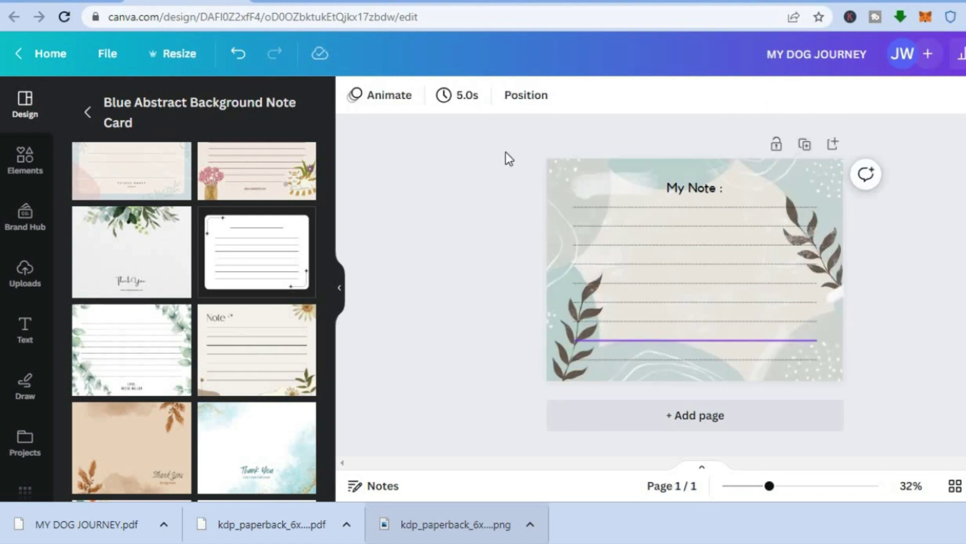
{"action": "left_click", "coordinate": [238, 53]}
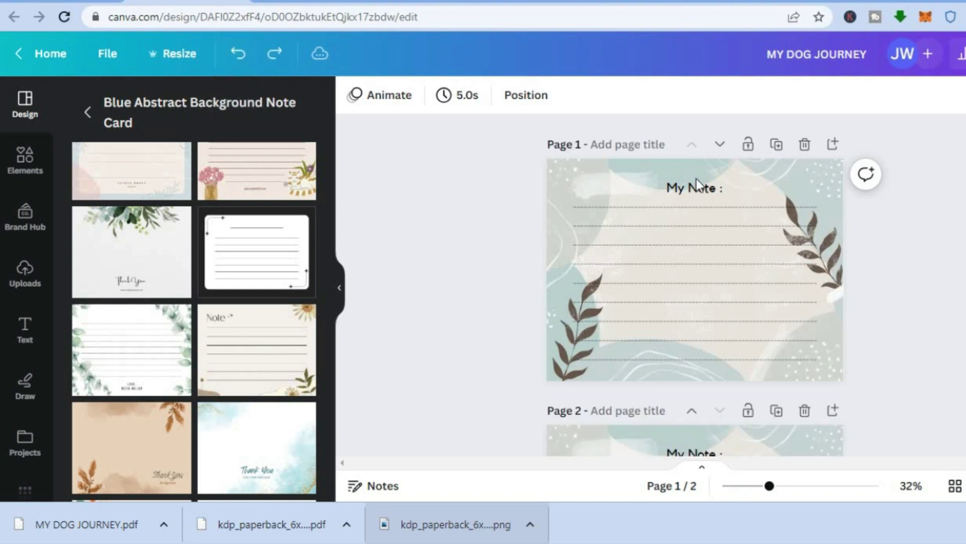
{"action": "left_click", "coordinate": [778, 417]}
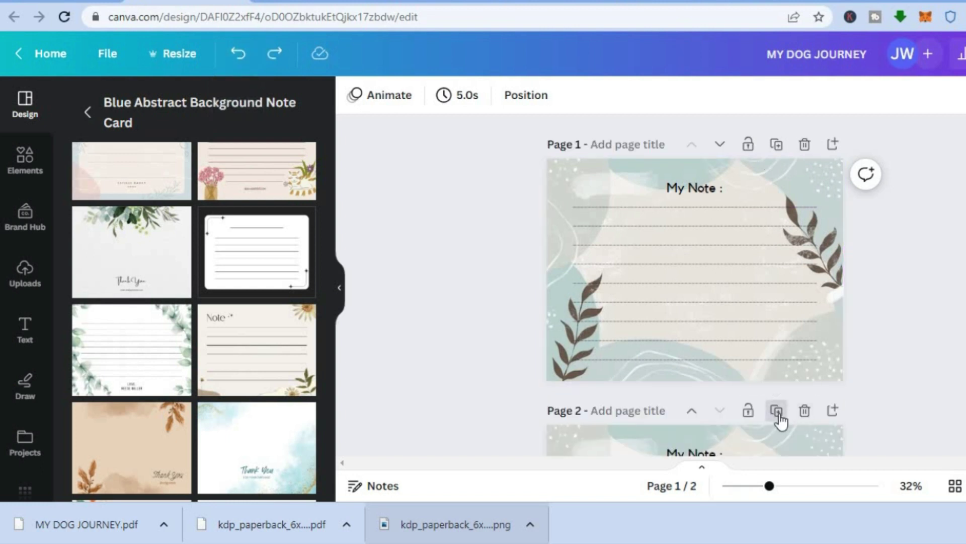
{"action": "left_click", "coordinate": [777, 412]}
{"action": "left_click", "coordinate": [778, 412]}
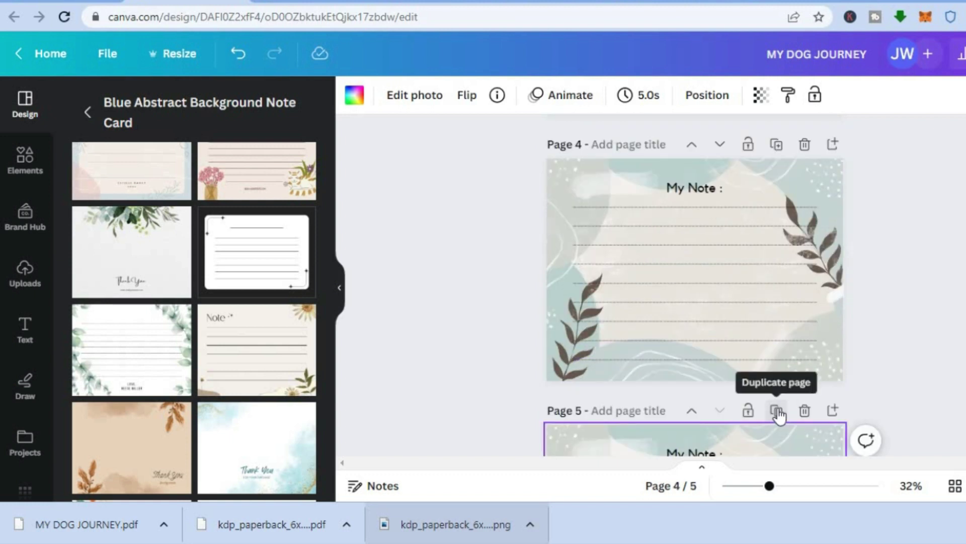
{"action": "left_click", "coordinate": [778, 413]}
{"action": "left_click", "coordinate": [775, 413]}
{"action": "left_click", "coordinate": [776, 411]}
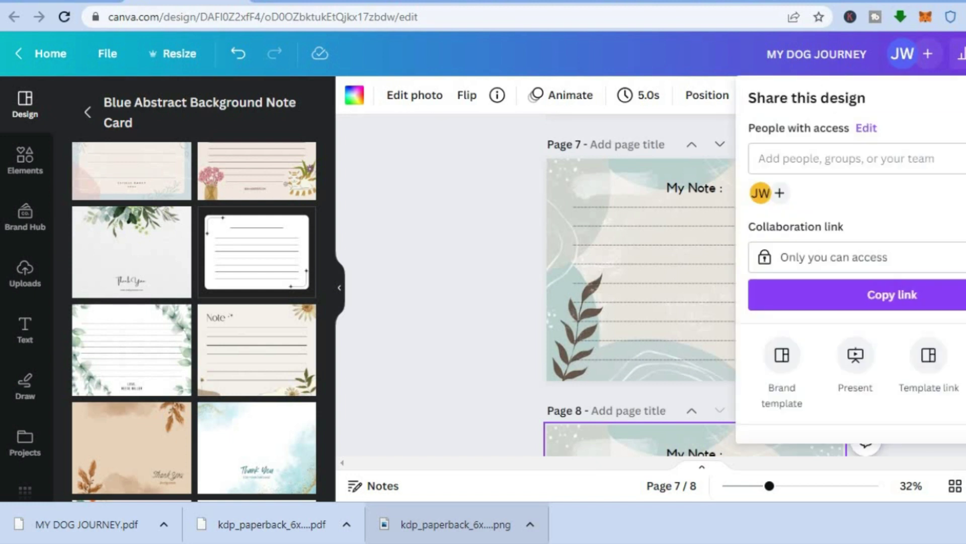
Download all eight lined pages as a PDF Print file, then switch to KDP
{"action": "scroll", "coordinate": [914, 336], "scroll_direction": "down", "scroll_amount": 3}
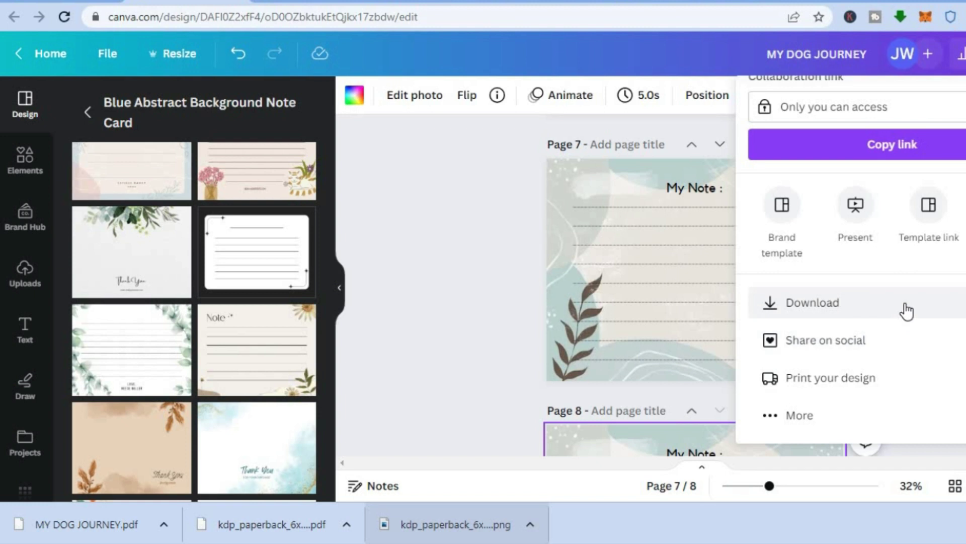
{"action": "left_click", "coordinate": [906, 310]}
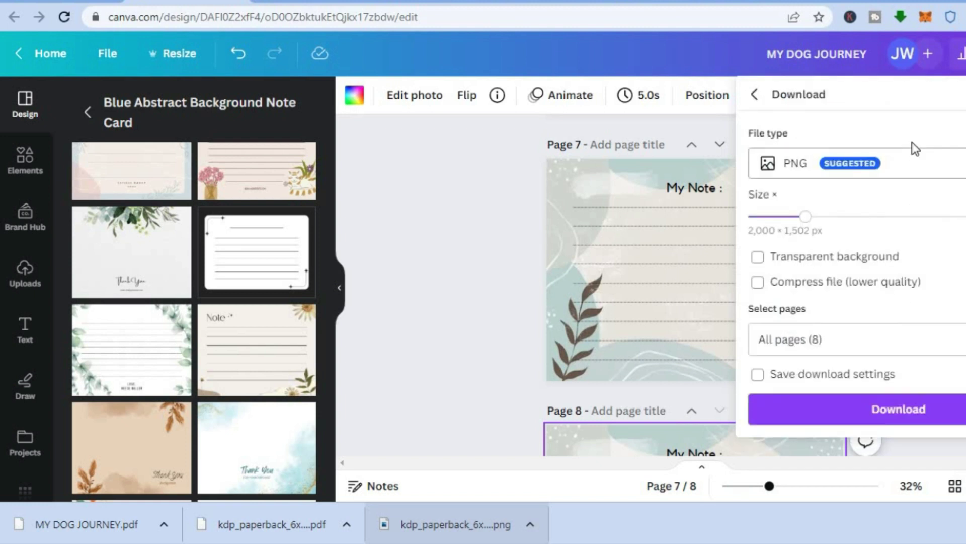
{"action": "left_click", "coordinate": [911, 161]}
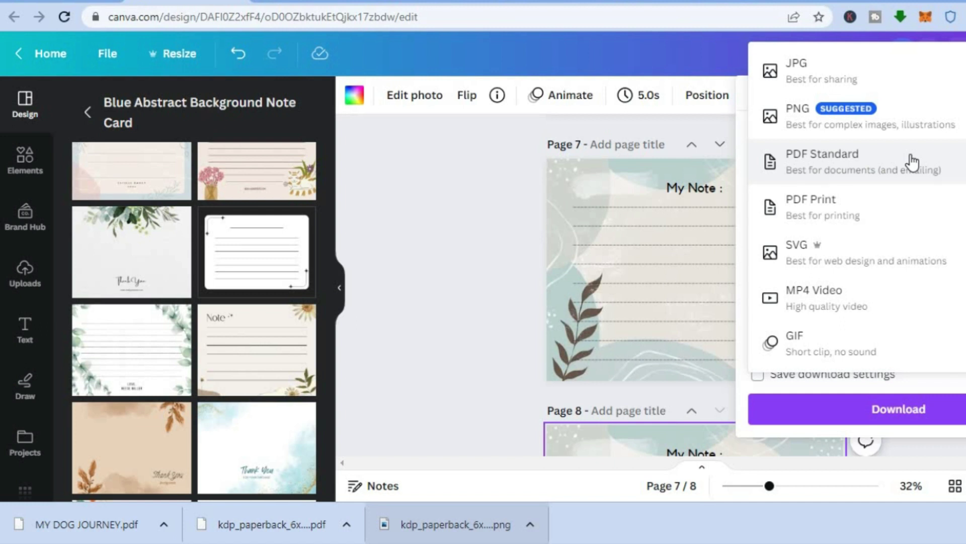
{"action": "left_click", "coordinate": [840, 216]}
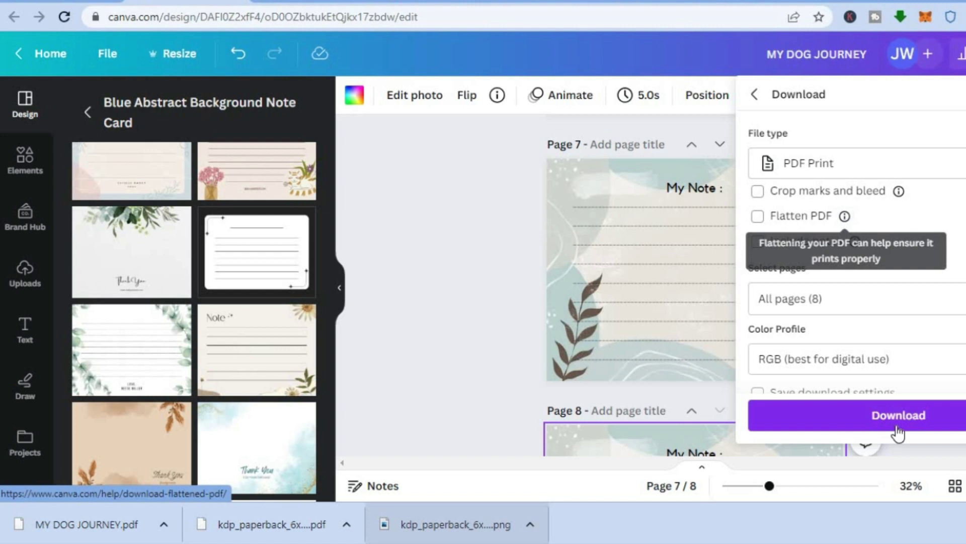
{"action": "left_click", "coordinate": [877, 412]}
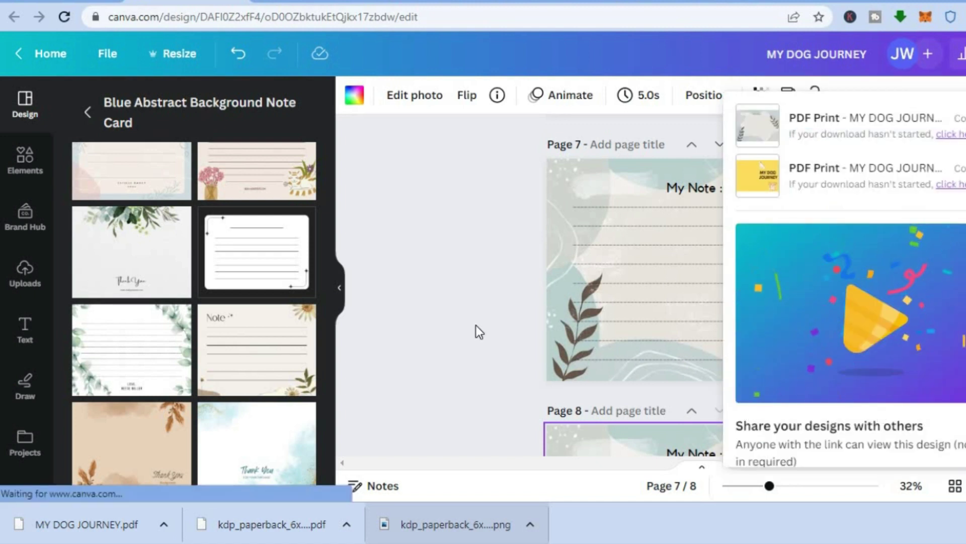
{"action": "left_click", "coordinate": [640, 2]}
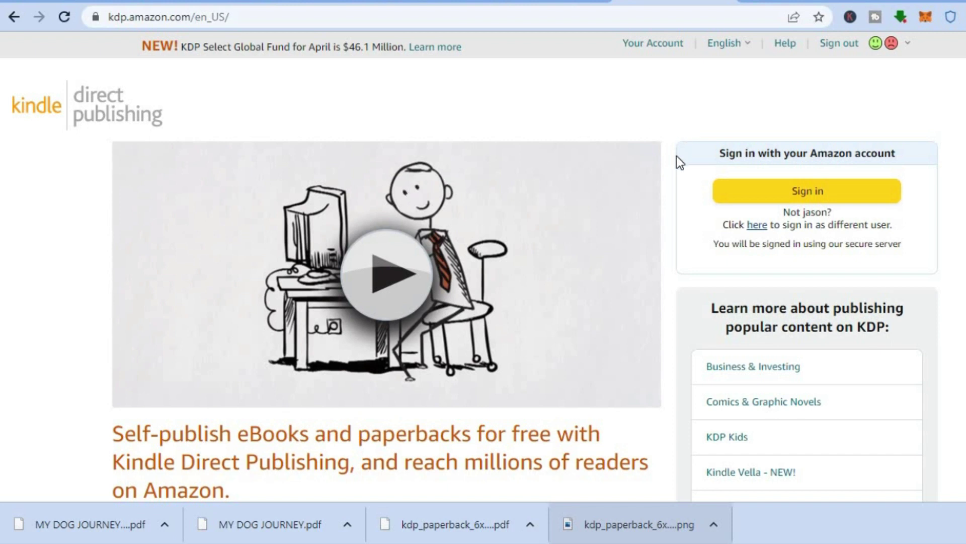
Sign in to KDP, open Bookshelf, and choose + Create then Create paperback
{"action": "left_click", "coordinate": [793, 199]}
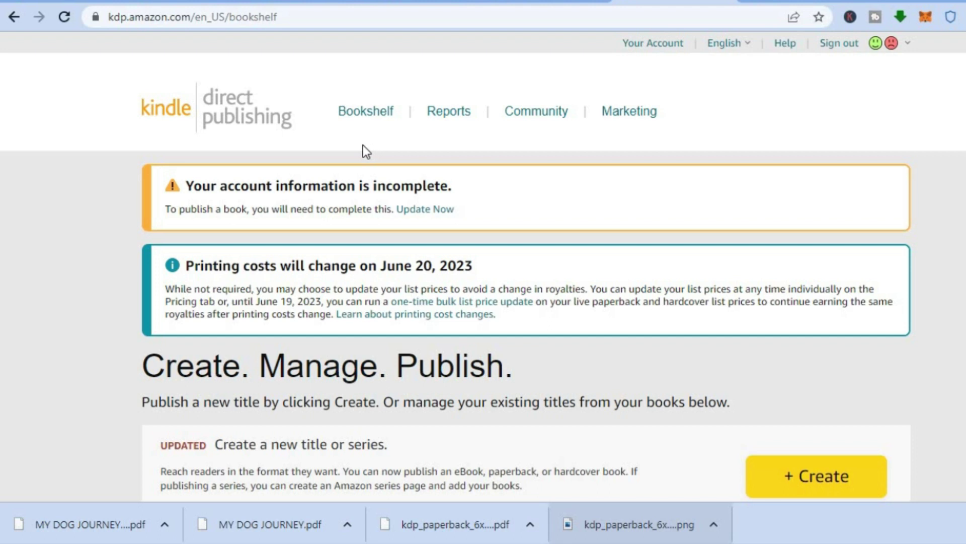
{"action": "left_click", "coordinate": [356, 119]}
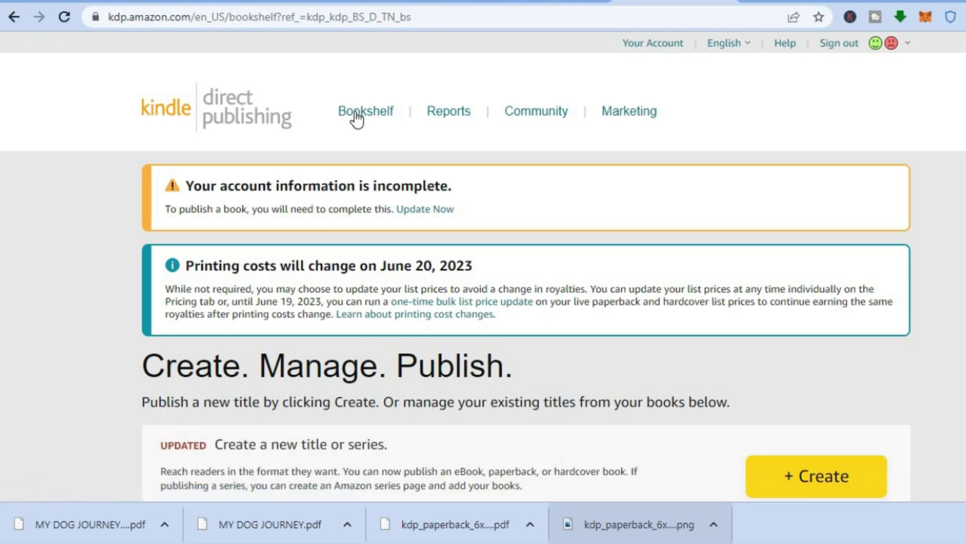
{"action": "scroll", "coordinate": [483, 266], "scroll_direction": "down", "scroll_amount": 5}
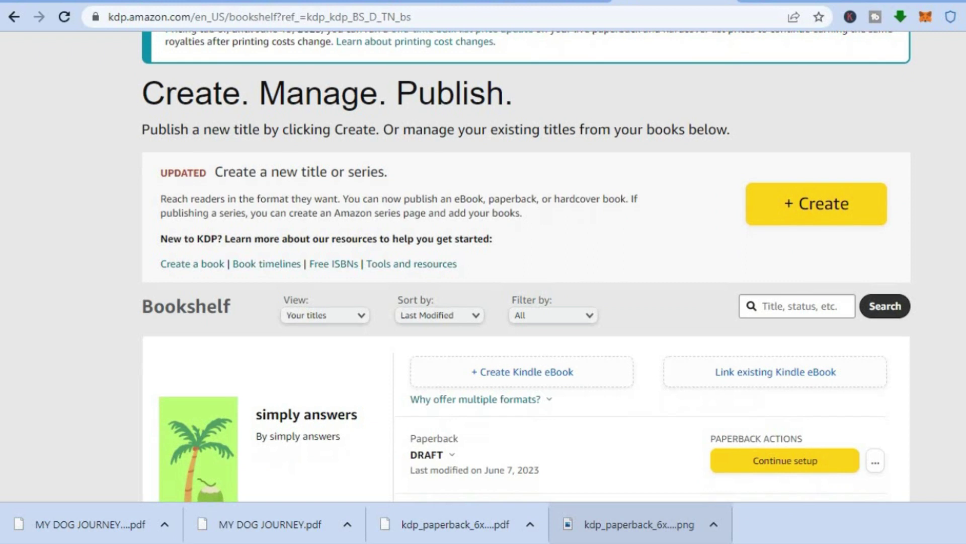
{"action": "scroll", "coordinate": [483, 265], "scroll_direction": "down", "scroll_amount": 1}
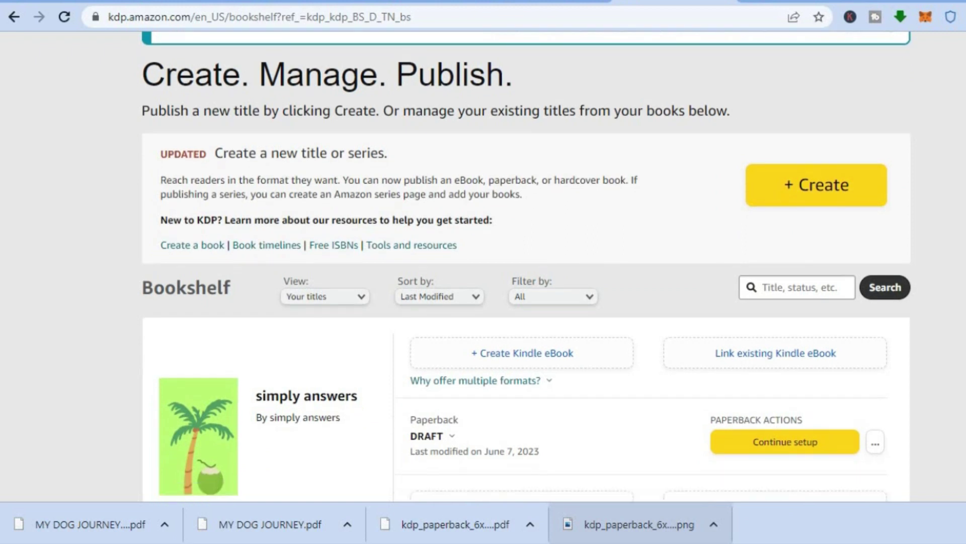
{"action": "left_click", "coordinate": [834, 196]}
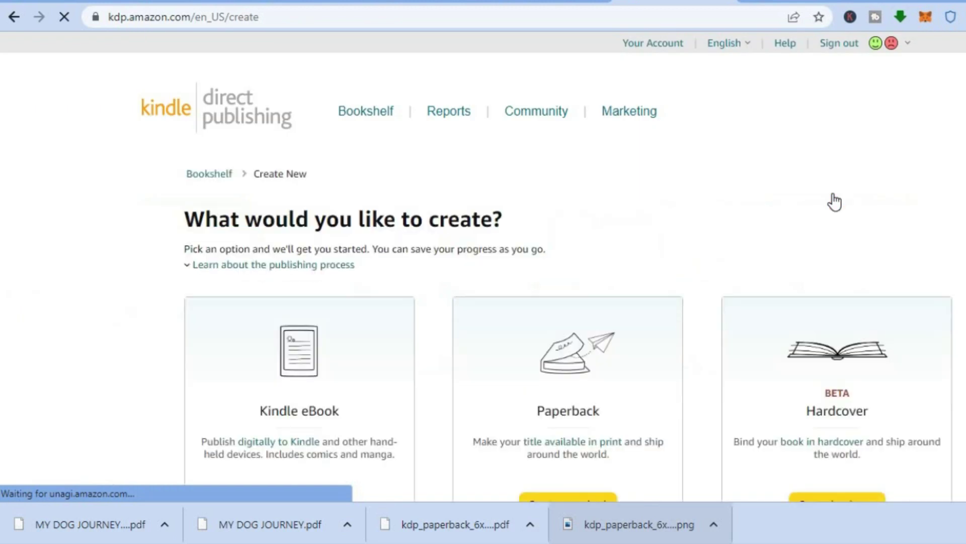
{"action": "scroll", "coordinate": [610, 379], "scroll_direction": "down", "scroll_amount": 4}
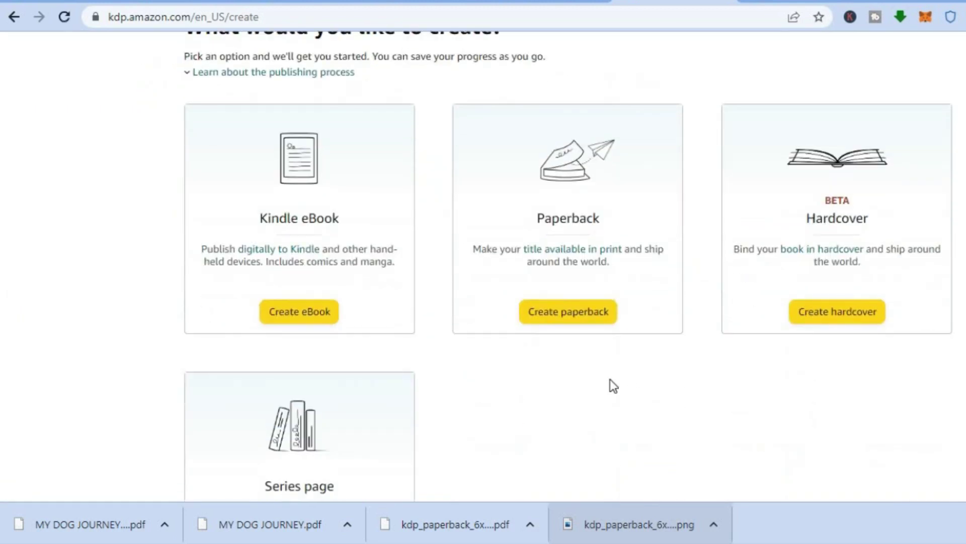
{"action": "left_click", "coordinate": [559, 311]}
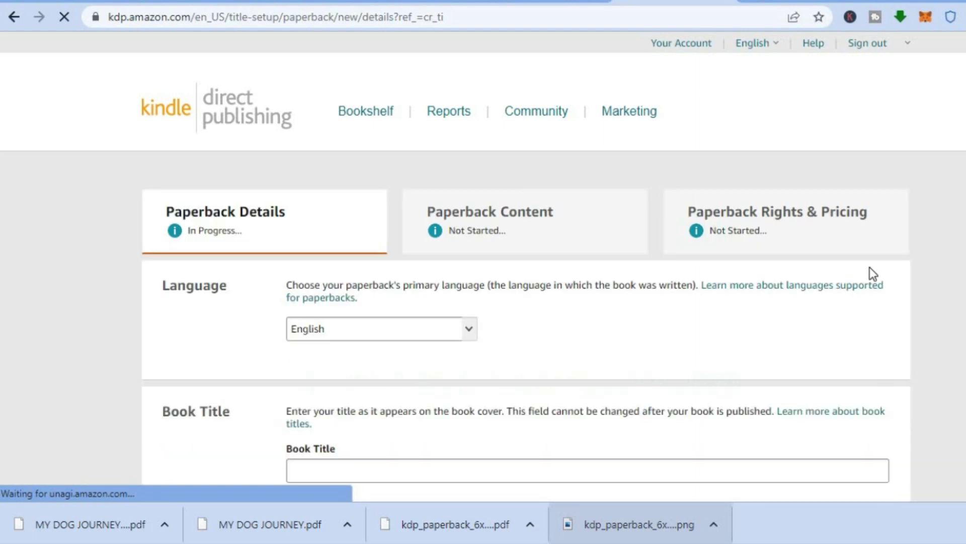
Enter 'SIMPLY ANSWERS' in the book title field
{"action": "scroll", "coordinate": [483, 267], "scroll_direction": "down", "scroll_amount": 4}
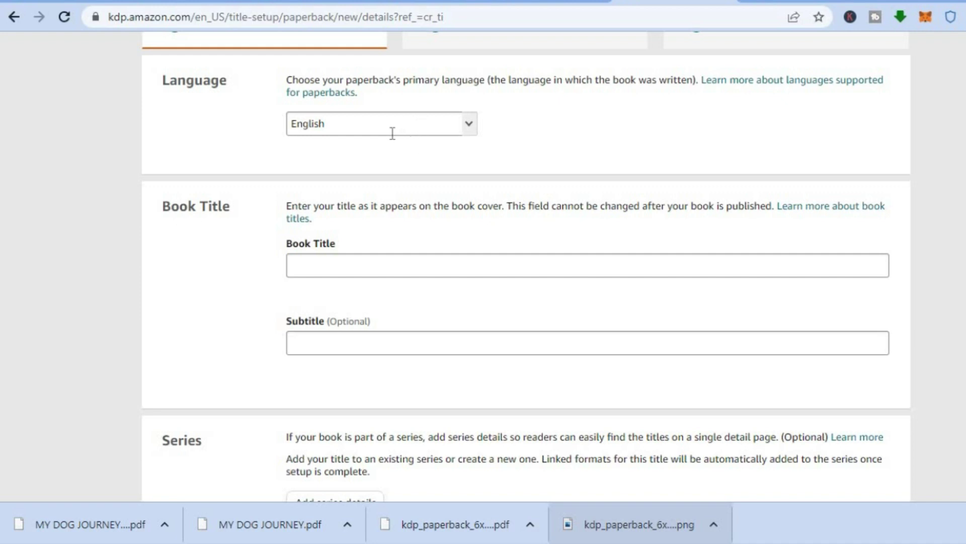
{"action": "left_click", "coordinate": [334, 267]}
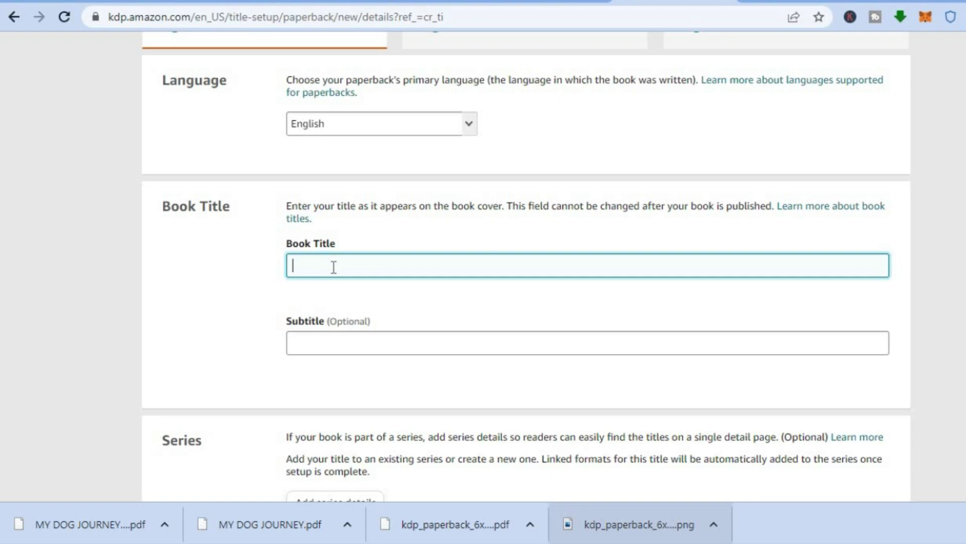
{"action": "type", "text": "SIMPLY ANSWERS"}
Type the placeholder description 'TEST' into the Description editor
{"action": "scroll", "coordinate": [526, 267], "scroll_direction": "down", "scroll_amount": 6}
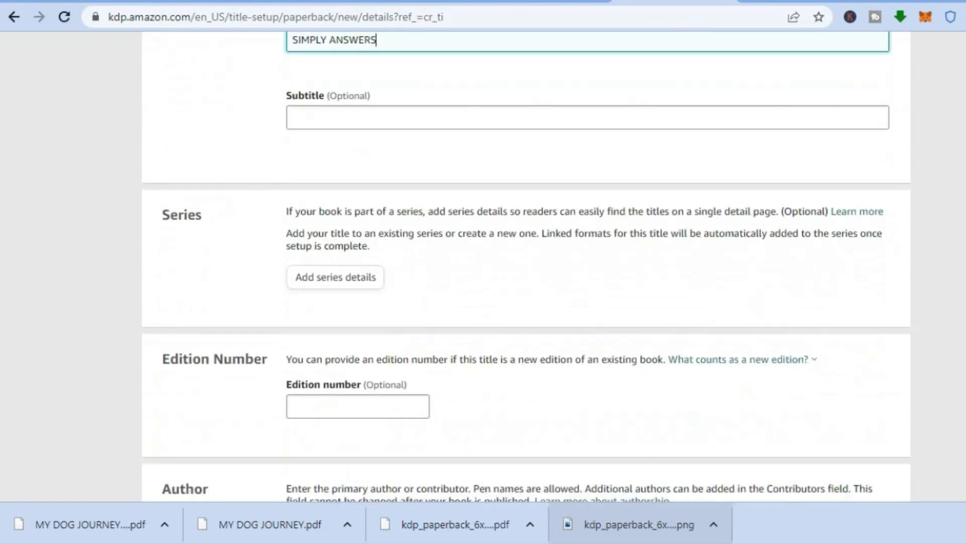
{"action": "scroll", "coordinate": [526, 266], "scroll_direction": "down", "scroll_amount": 3}
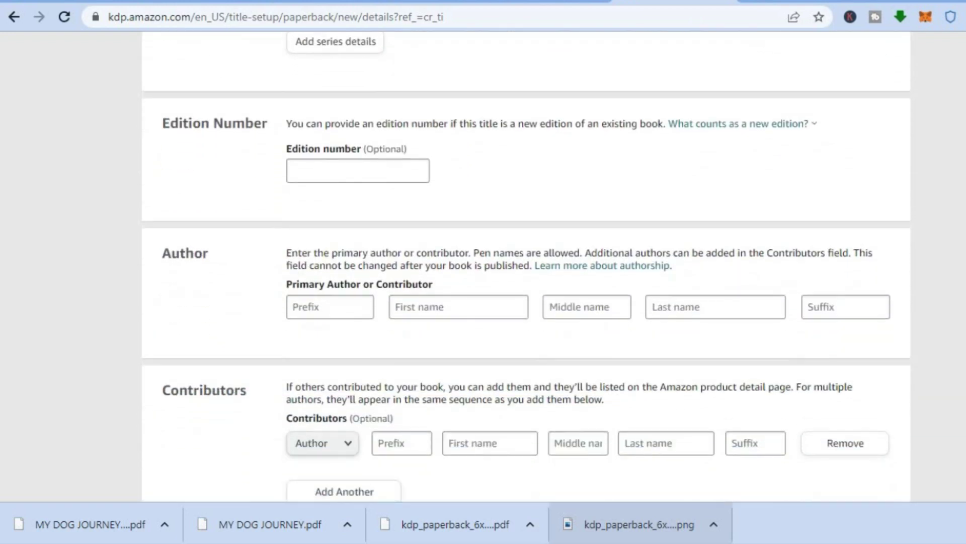
{"action": "scroll", "coordinate": [418, 274], "scroll_direction": "down", "scroll_amount": 2}
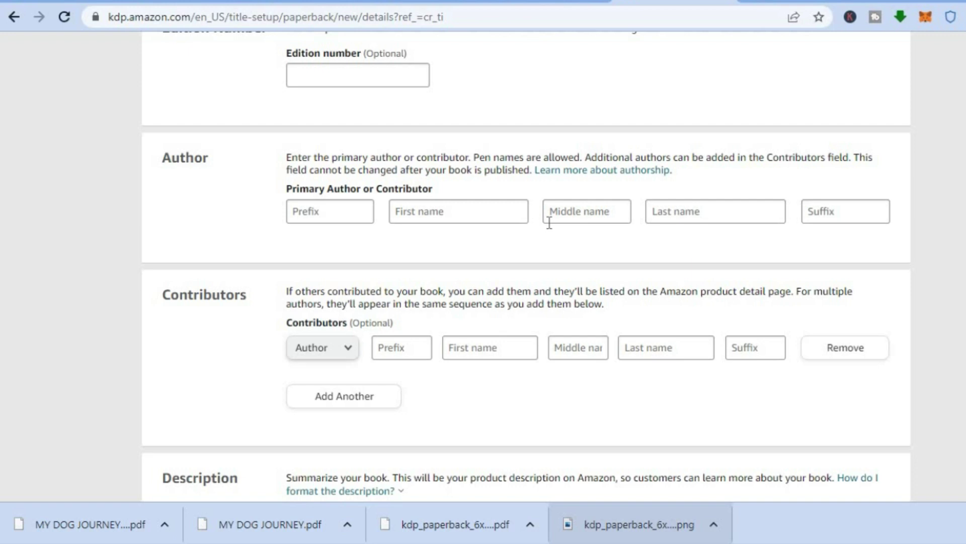
{"action": "scroll", "coordinate": [526, 266], "scroll_direction": "down", "scroll_amount": 7}
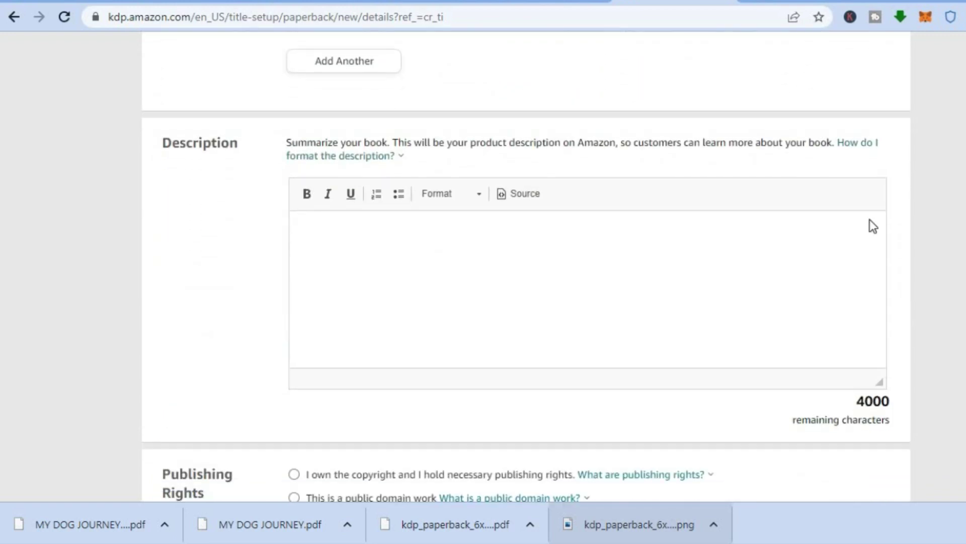
{"action": "left_click", "coordinate": [517, 233]}
{"action": "type", "text": "TEST"}
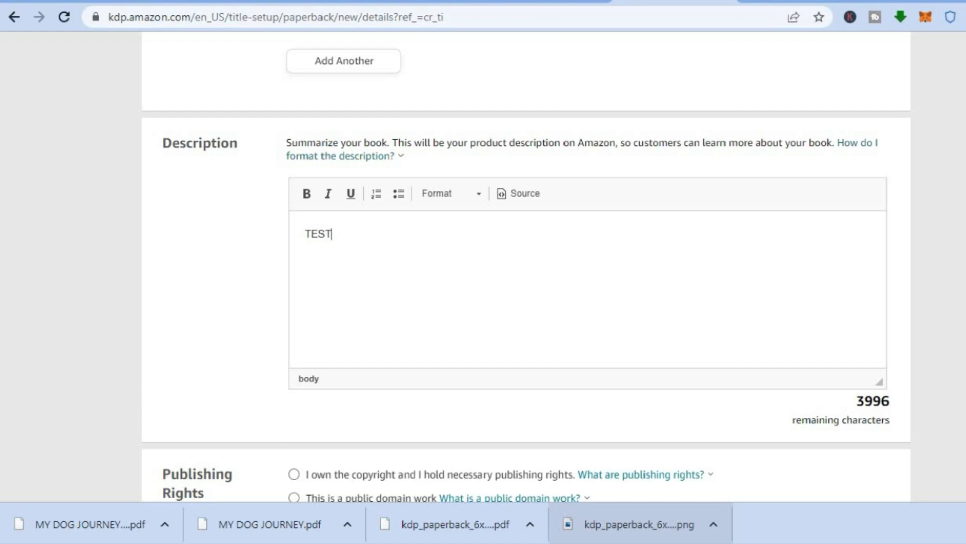
{"action": "scroll", "coordinate": [517, 232], "scroll_direction": "down", "scroll_amount": 5}
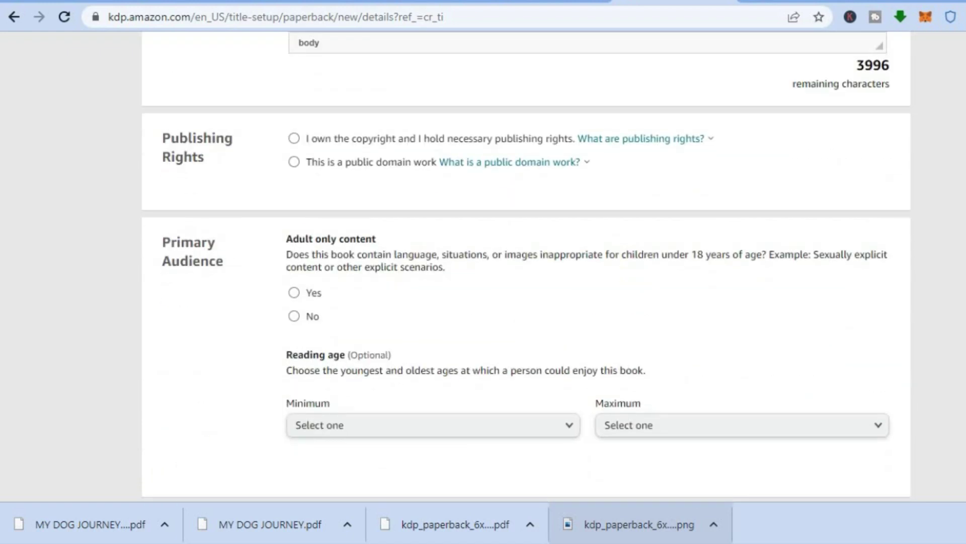
Claim the copyright, answer 'No' to adult content, and mark it a low-content book
{"action": "left_click", "coordinate": [295, 139]}
{"action": "left_click", "coordinate": [293, 317]}
{"action": "scroll", "coordinate": [526, 266], "scroll_direction": "down", "scroll_amount": 8}
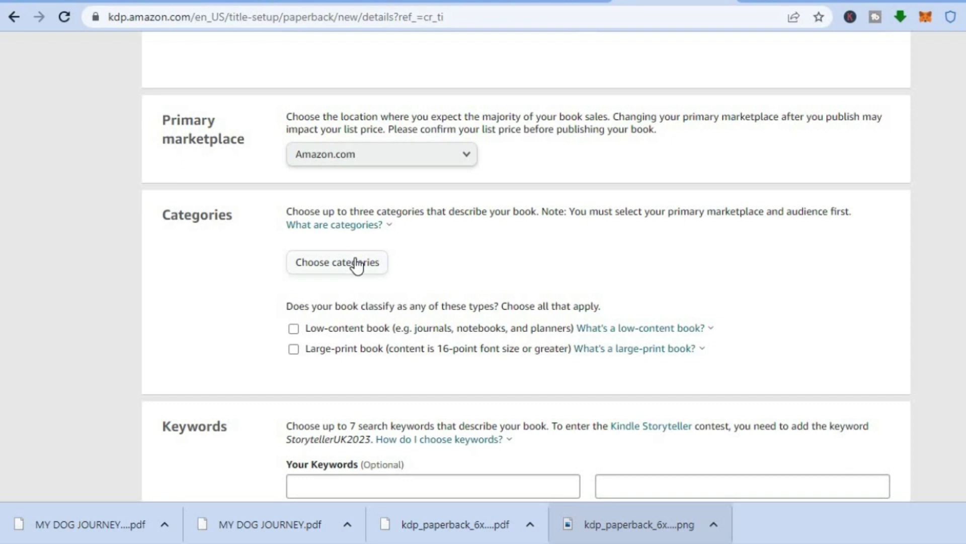
{"action": "left_click", "coordinate": [294, 330]}
Autofill the author's first and last name from the saved suggestions
{"action": "scroll", "coordinate": [526, 267], "scroll_direction": "down", "scroll_amount": 2}
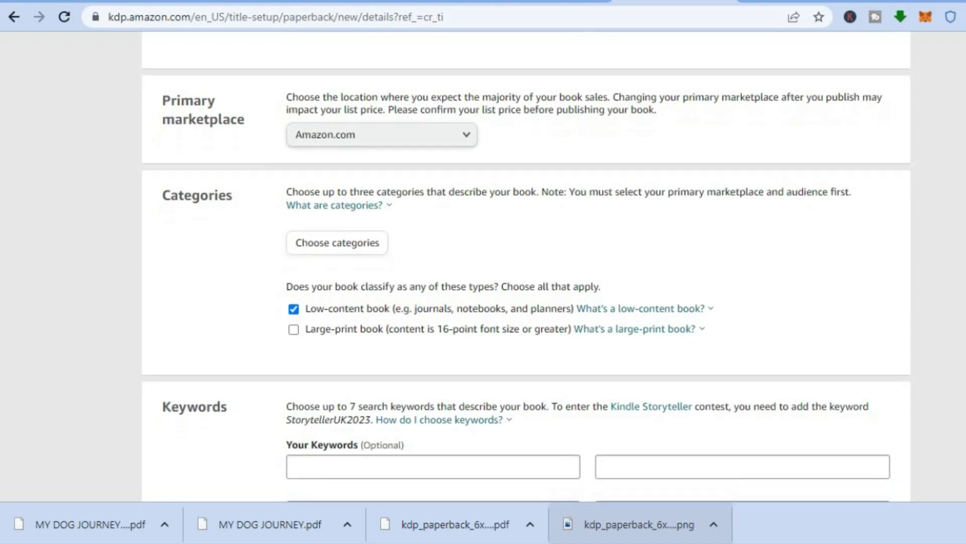
{"action": "scroll", "coordinate": [525, 266], "scroll_direction": "down", "scroll_amount": 3}
{"action": "scroll", "coordinate": [842, 363], "scroll_direction": "down", "scroll_amount": 1}
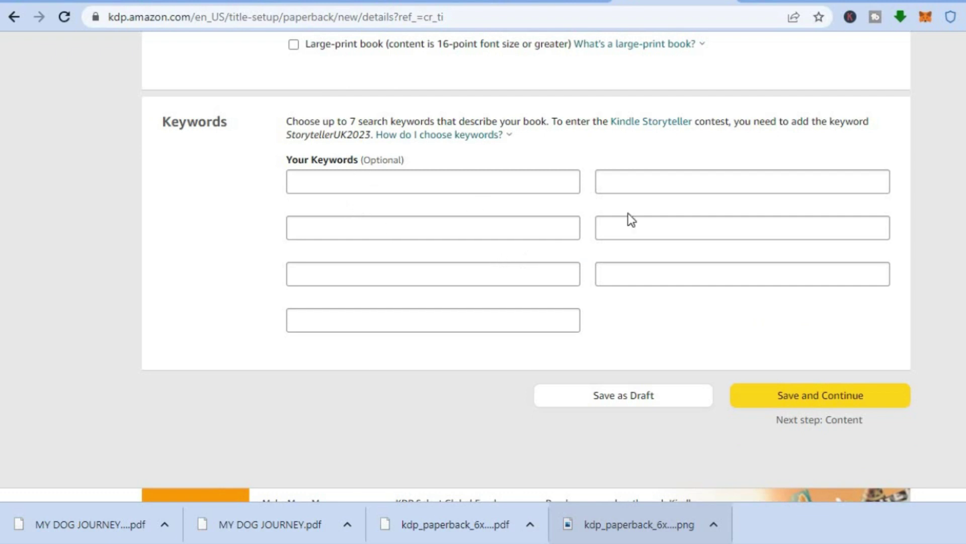
{"action": "scroll", "coordinate": [483, 267], "scroll_direction": "down", "scroll_amount": 3}
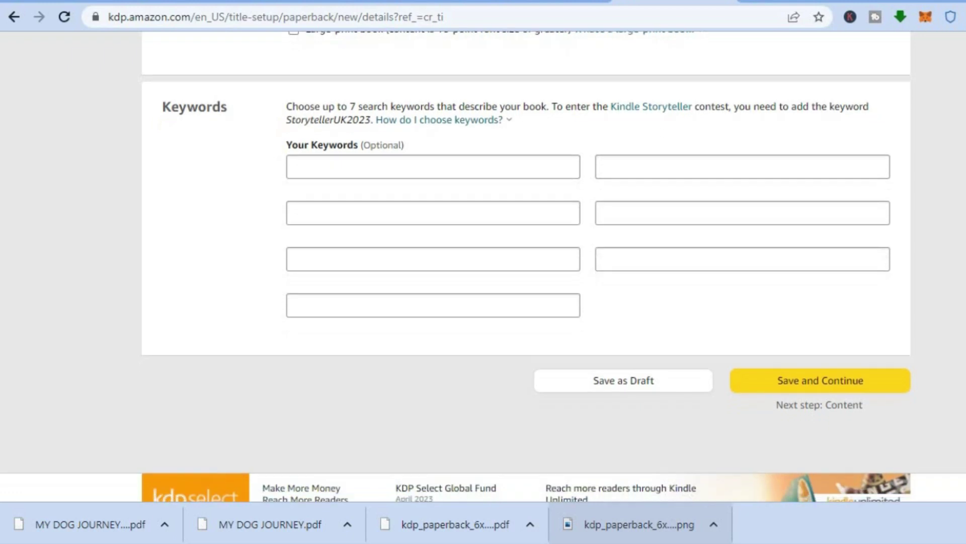
{"action": "scroll", "coordinate": [483, 267], "scroll_direction": "up", "scroll_amount": 20}
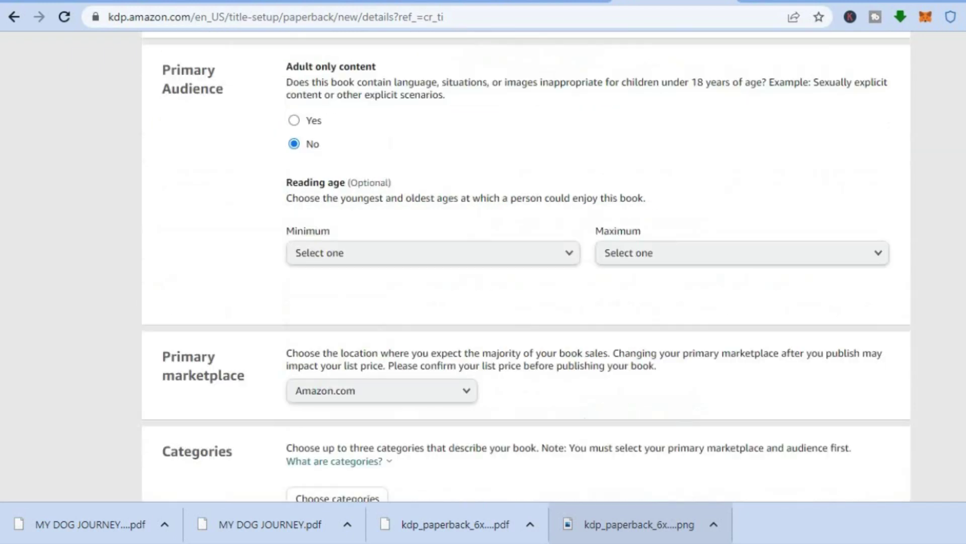
{"action": "scroll", "coordinate": [483, 267], "scroll_direction": "up", "scroll_amount": 6}
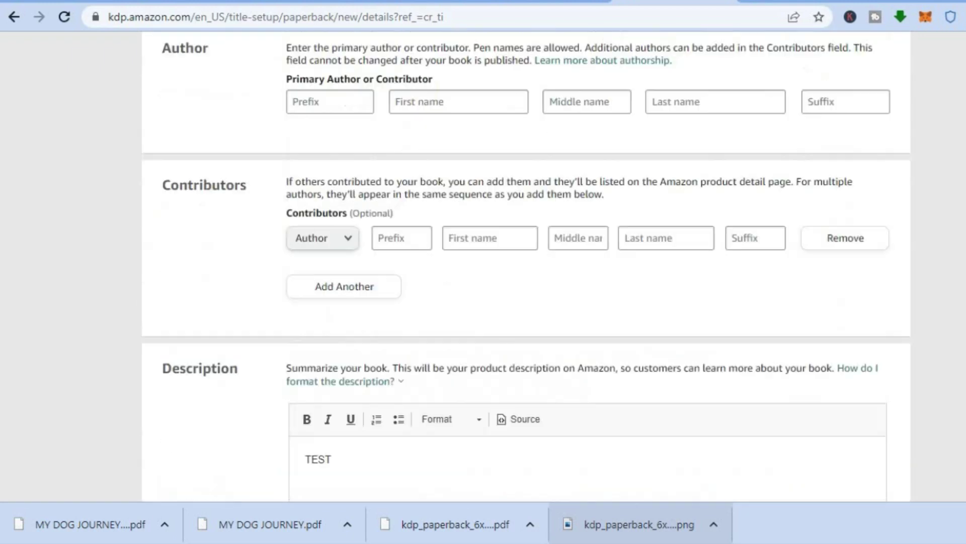
{"action": "scroll", "coordinate": [491, 237], "scroll_direction": "down", "scroll_amount": 1}
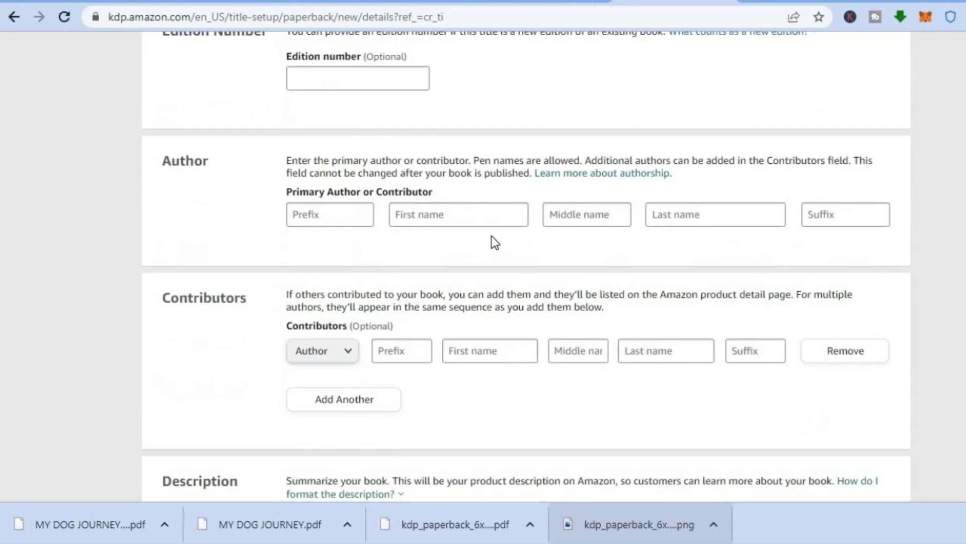
{"action": "left_click", "coordinate": [445, 216]}
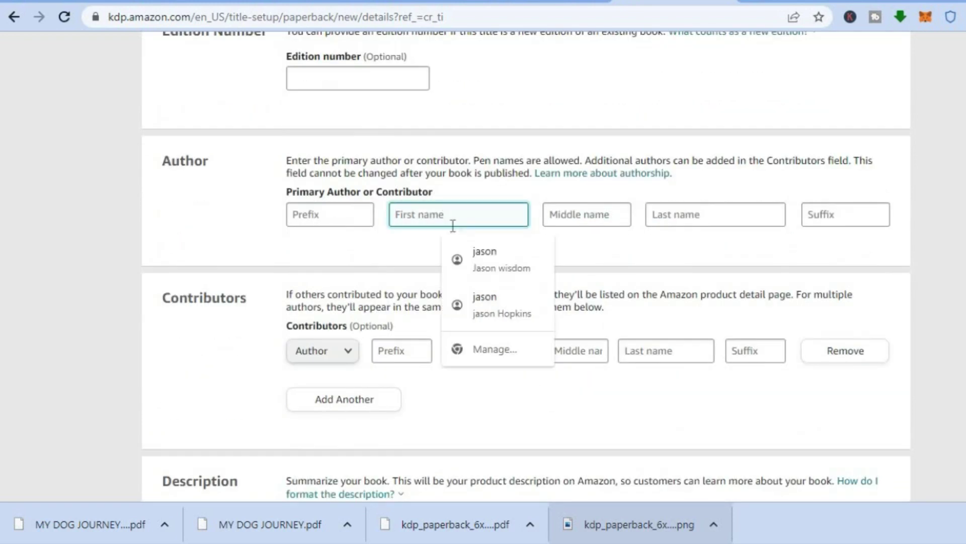
{"action": "left_click", "coordinate": [483, 313]}
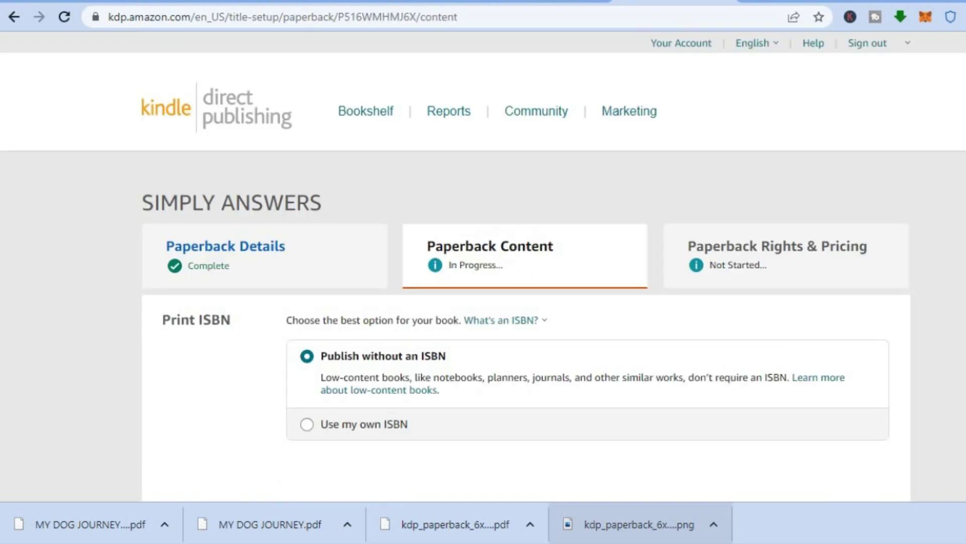
Review trim size and bleed help, then choose Bleed (PDF only) with 6 x 9 in trim and Matte finish
{"action": "scroll", "coordinate": [483, 272], "scroll_direction": "down", "scroll_amount": 3}
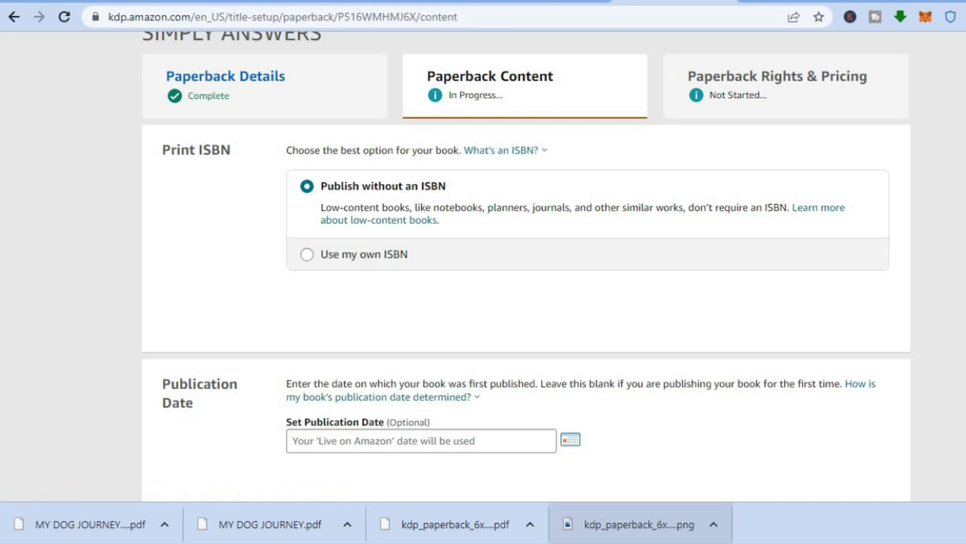
{"action": "scroll", "coordinate": [526, 267], "scroll_direction": "down", "scroll_amount": 4}
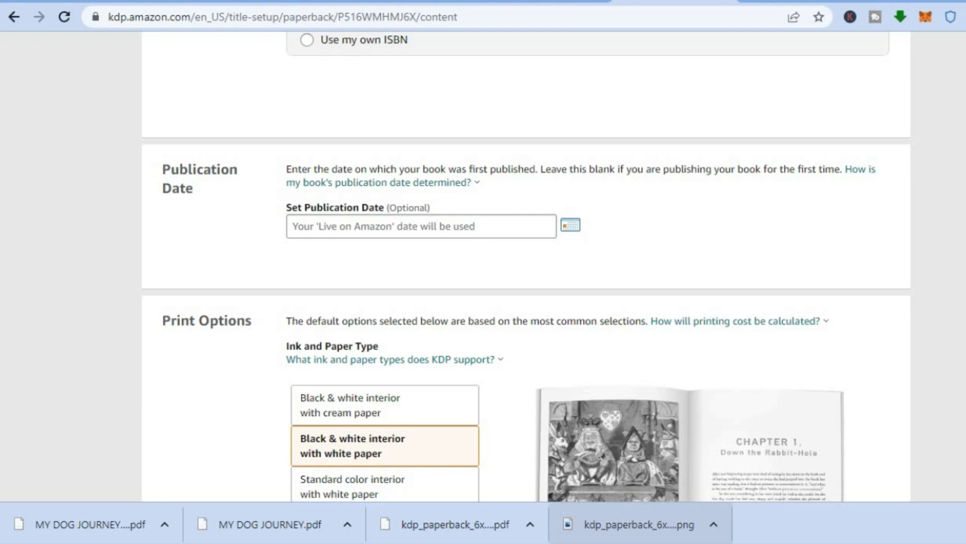
{"action": "scroll", "coordinate": [526, 267], "scroll_direction": "down", "scroll_amount": 4}
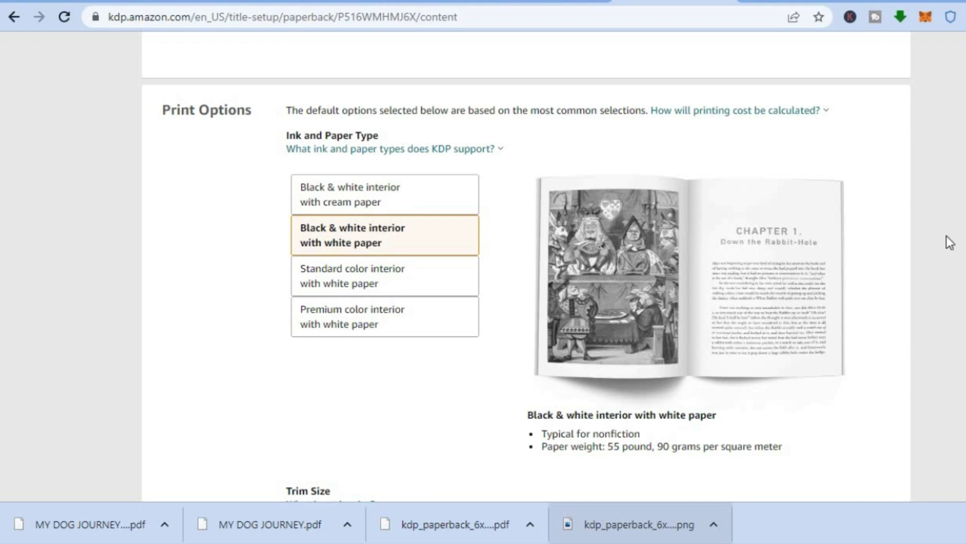
{"action": "scroll", "coordinate": [526, 266], "scroll_direction": "down", "scroll_amount": 4}
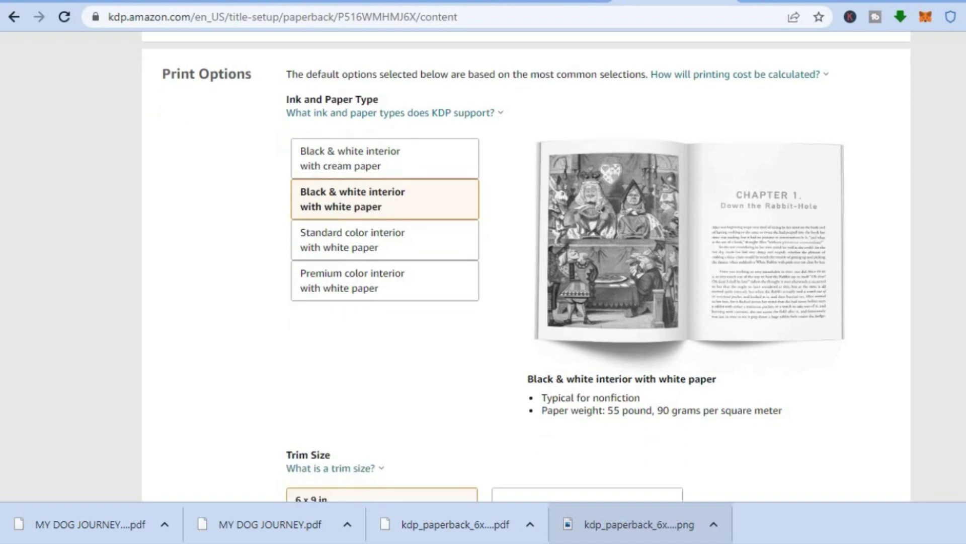
{"action": "scroll", "coordinate": [526, 267], "scroll_direction": "down", "scroll_amount": 3}
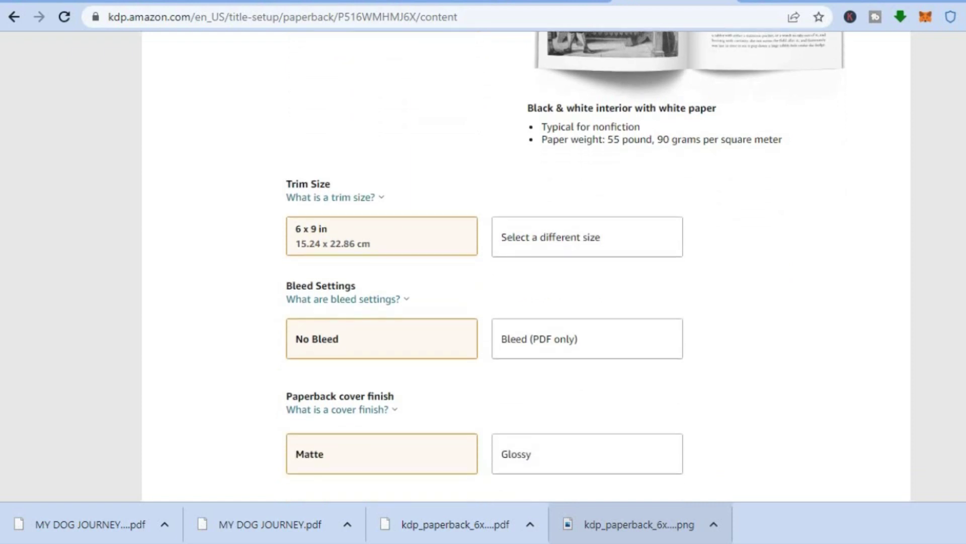
{"action": "scroll", "coordinate": [526, 267], "scroll_direction": "down", "scroll_amount": 2}
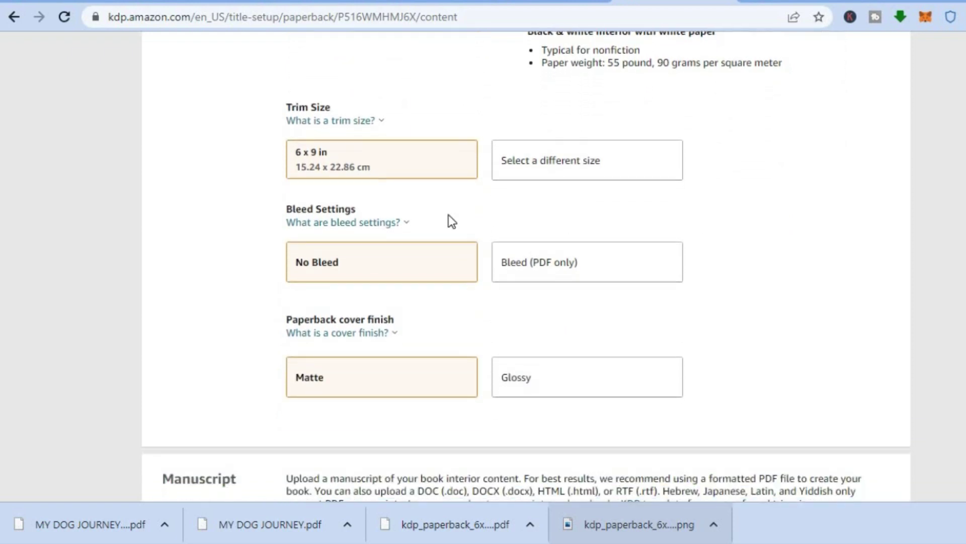
{"action": "left_click", "coordinate": [335, 121]}
{"action": "left_click", "coordinate": [342, 221]}
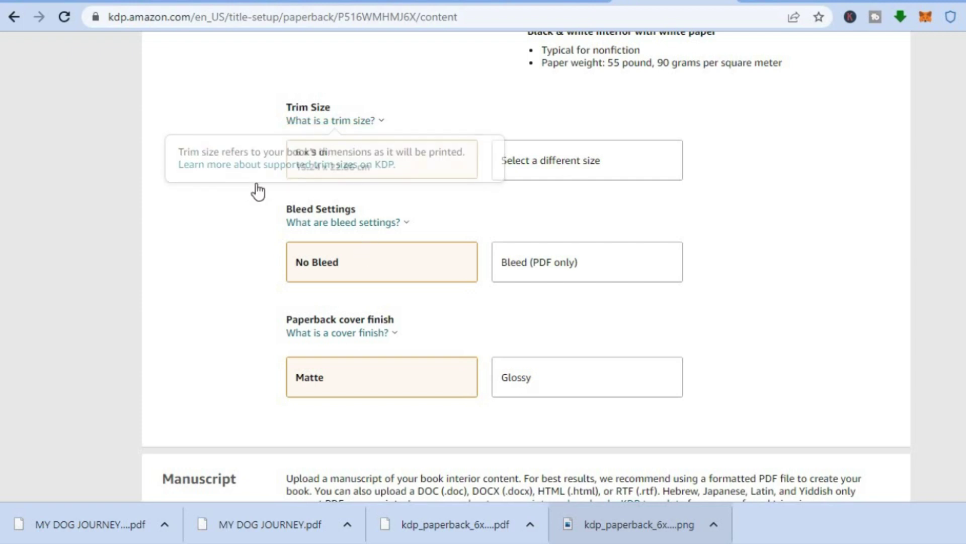
{"action": "left_click", "coordinate": [344, 171]}
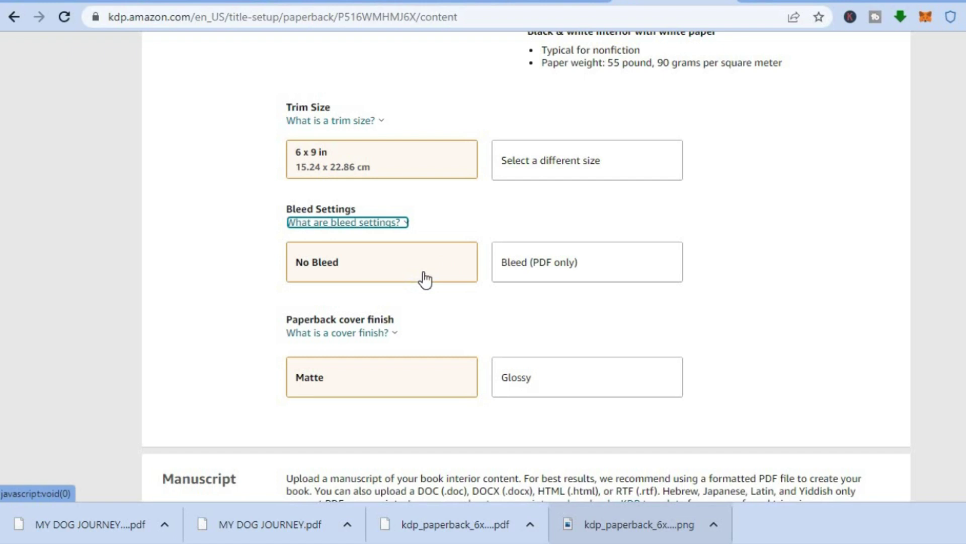
{"action": "left_click", "coordinate": [583, 288]}
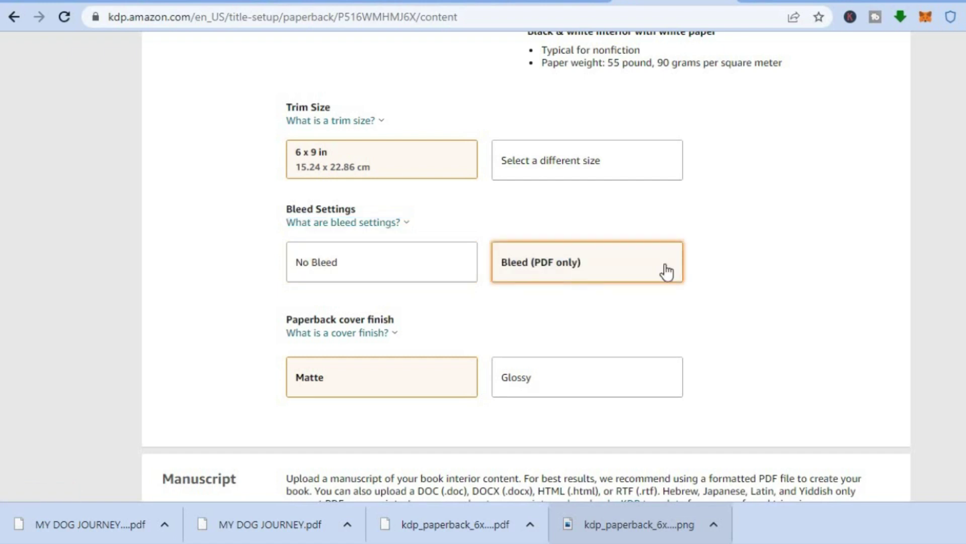
{"action": "scroll", "coordinate": [526, 267], "scroll_direction": "down", "scroll_amount": 3}
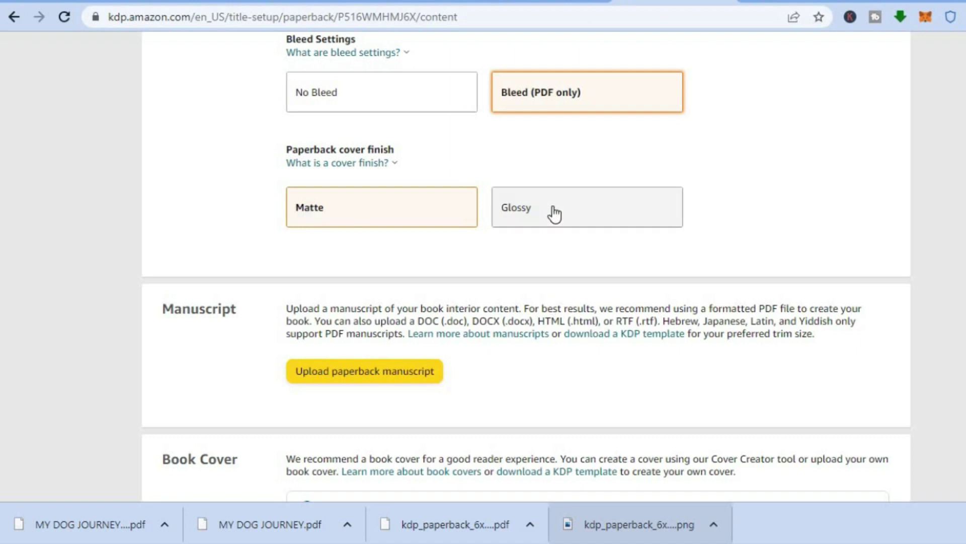
{"action": "scroll", "coordinate": [955, 352], "scroll_direction": "down", "scroll_amount": 2}
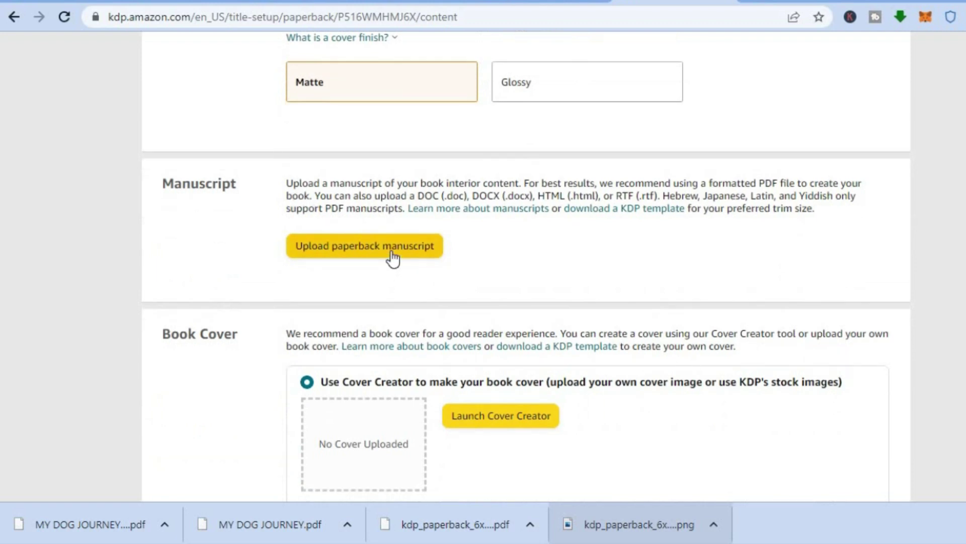
Upload 'MY DOG JOURNEY (1)' from Downloads as the paperback manuscript
{"action": "left_click", "coordinate": [392, 252]}
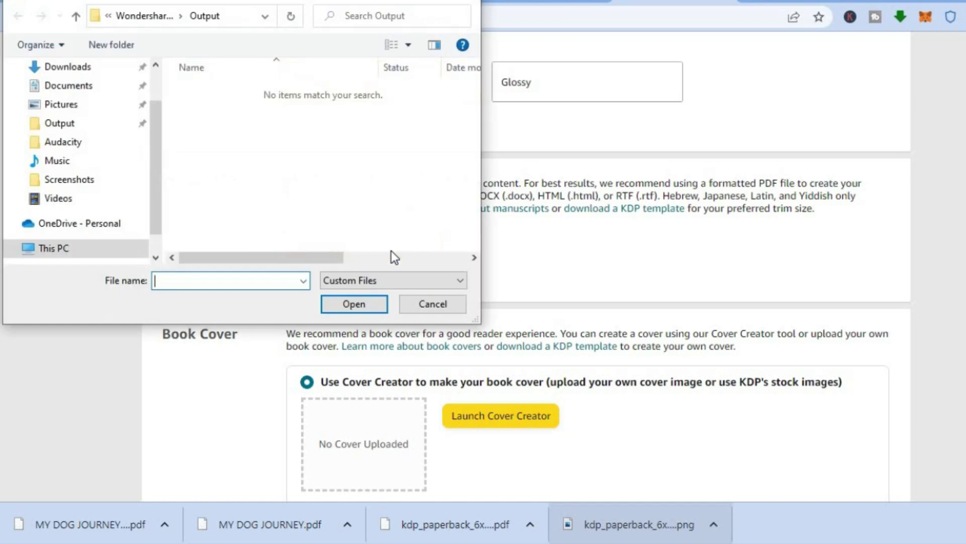
{"action": "left_click", "coordinate": [83, 67]}
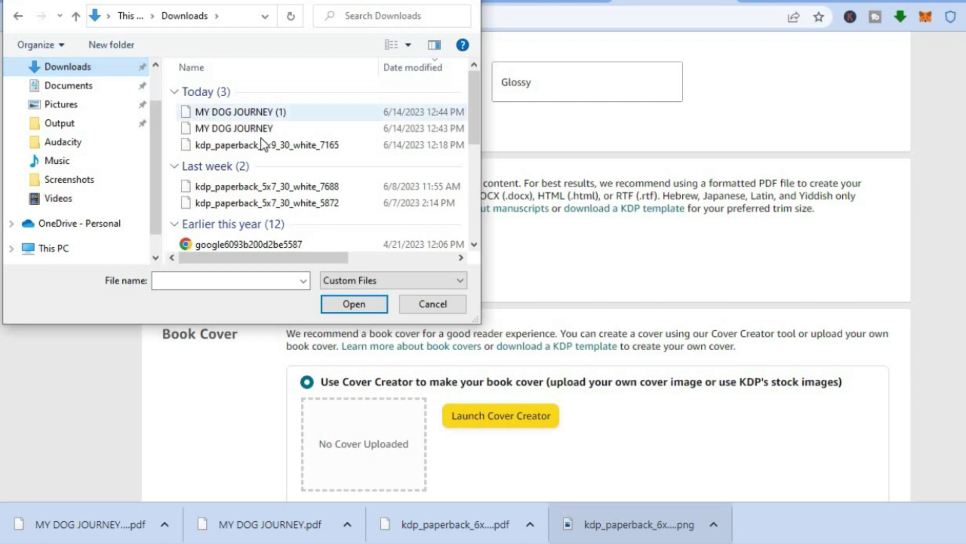
{"action": "left_click", "coordinate": [261, 111]}
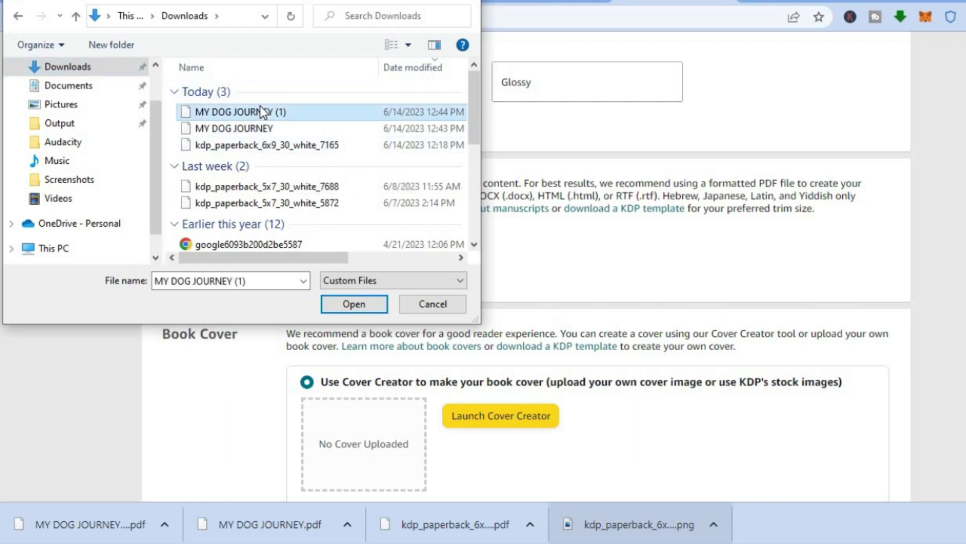
{"action": "left_click_drag", "start_coordinate": [285, 255], "coordinate": [418, 268]}
{"action": "left_click", "coordinate": [366, 309]}
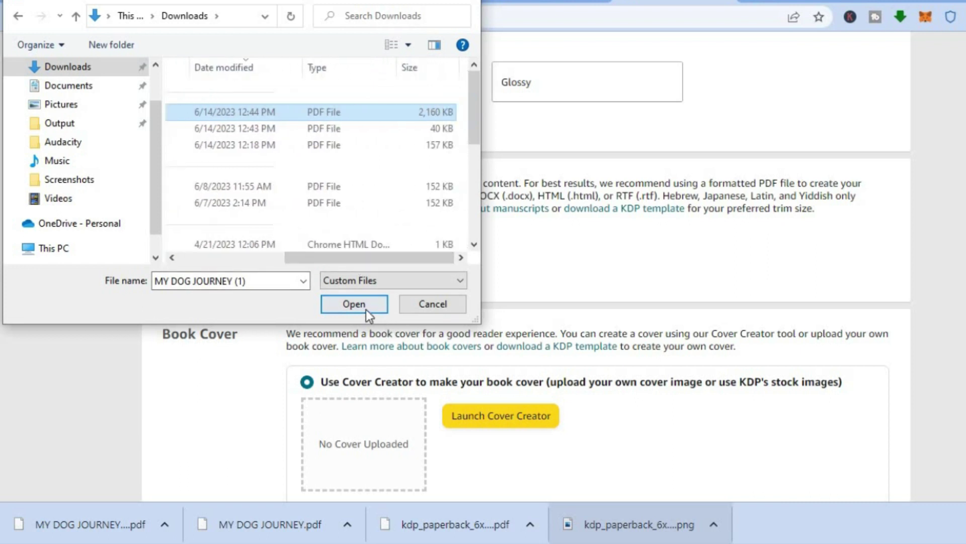